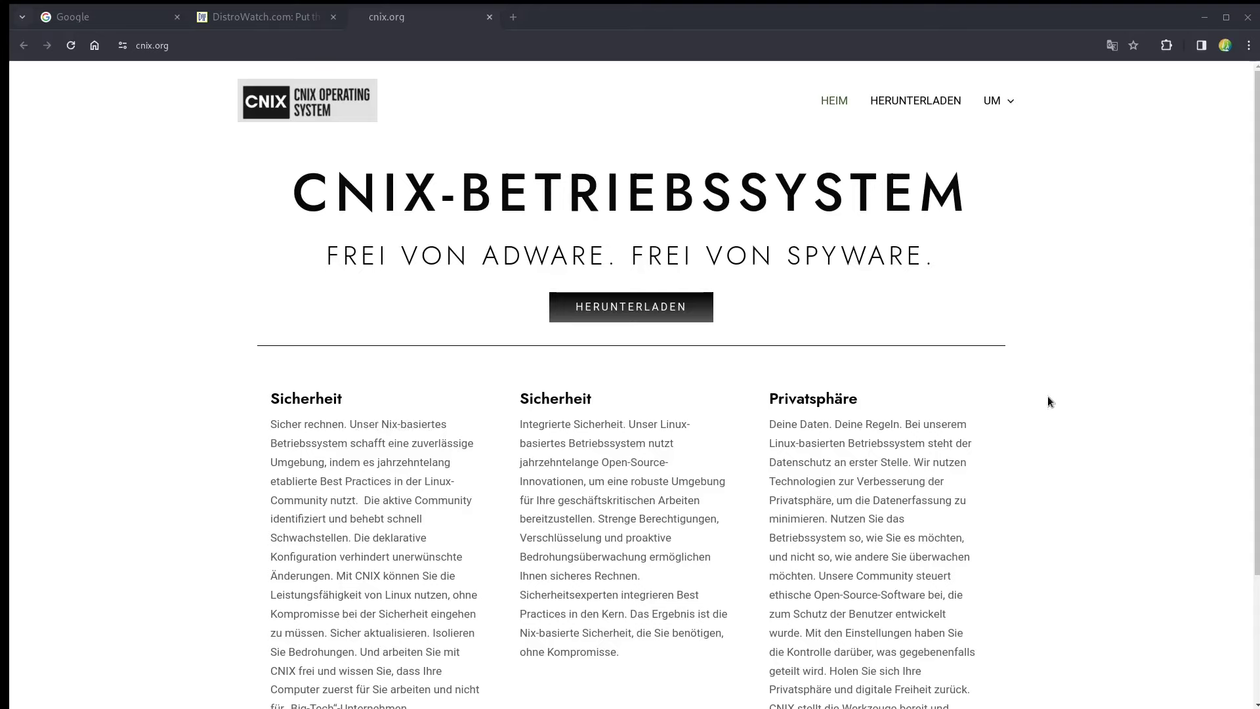
Scroll through the cnix.org homepage, then go to its HERUNTERLADEN download page.
scroll(1031, 408, down, 1)
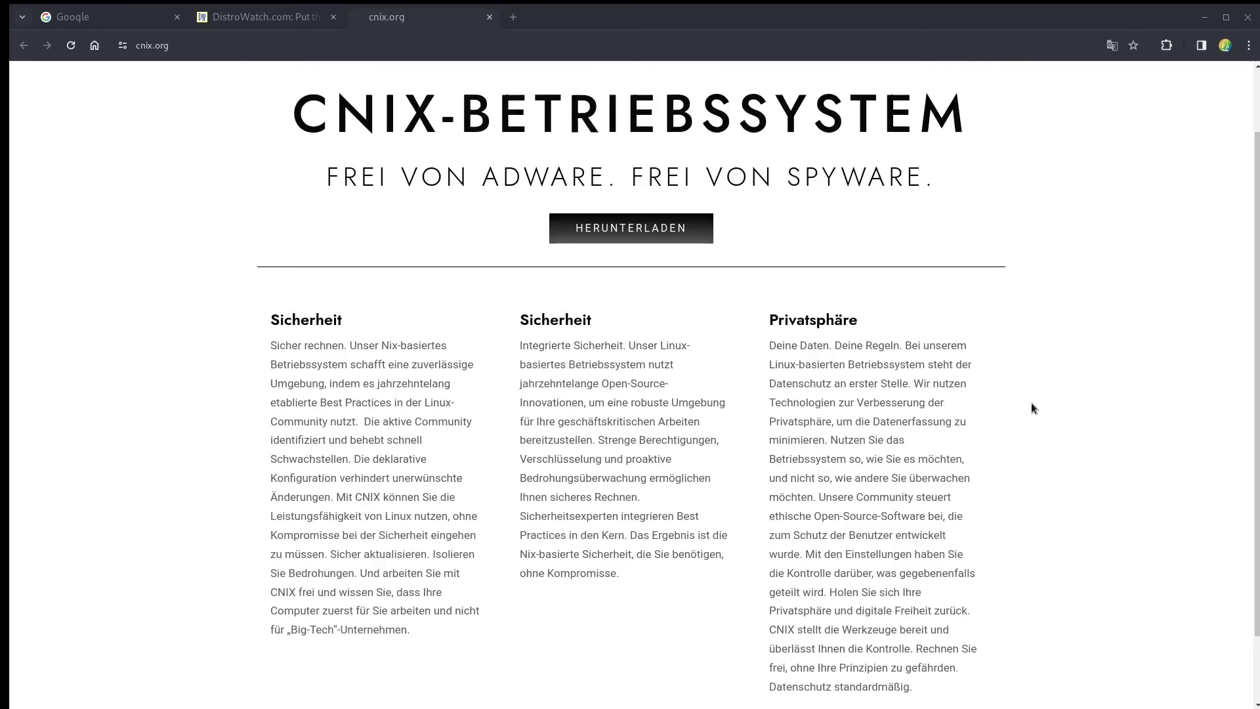
scroll(1030, 403, down, 1)
scroll(1031, 403, up, 1)
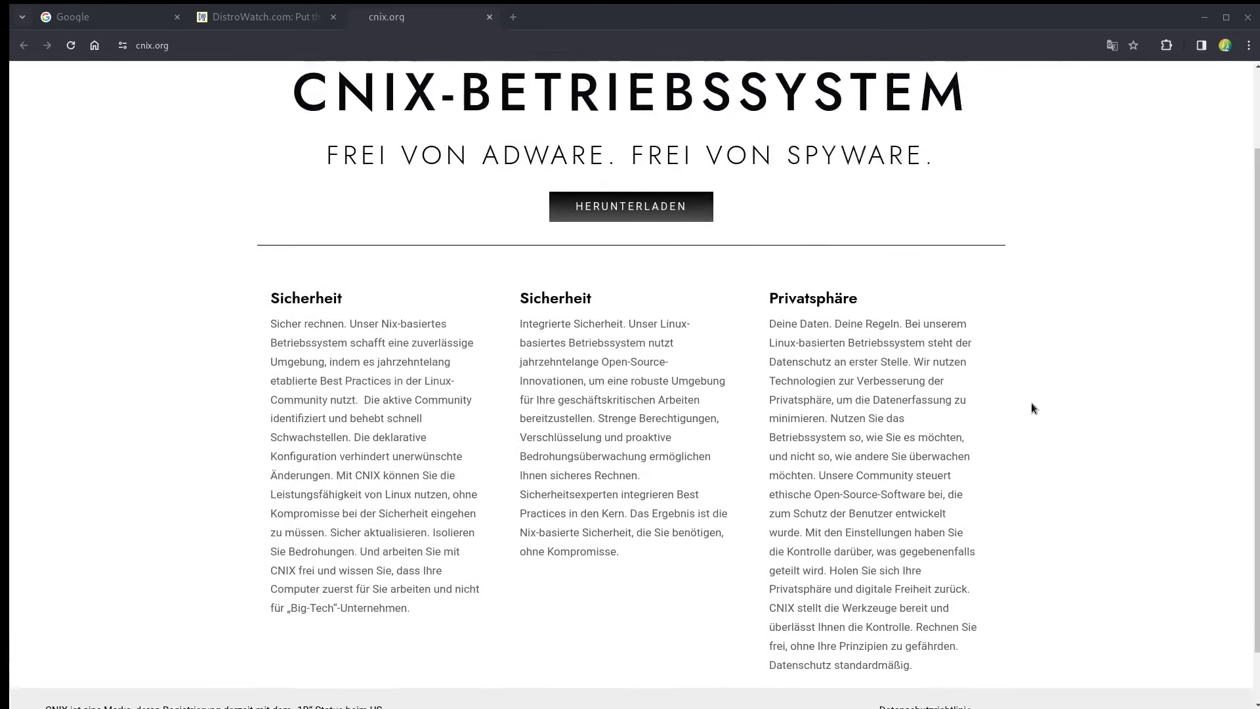
scroll(1032, 404, up, 1)
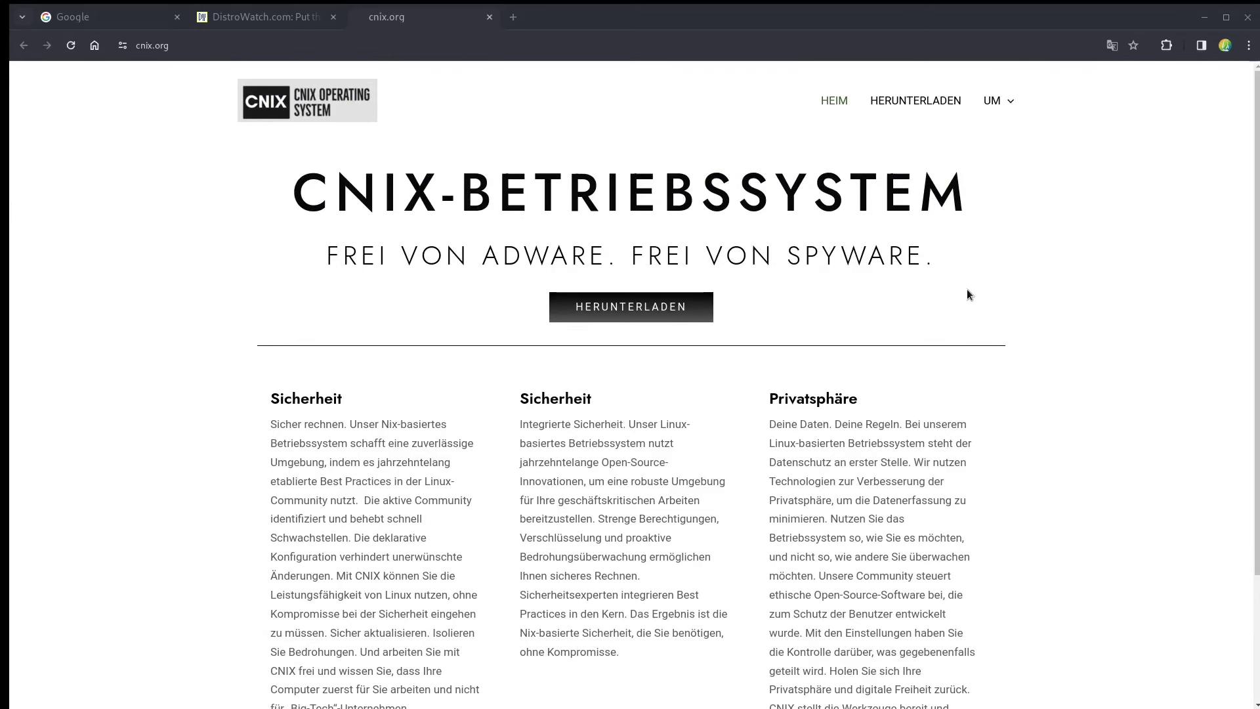
scroll(968, 294, down, 2)
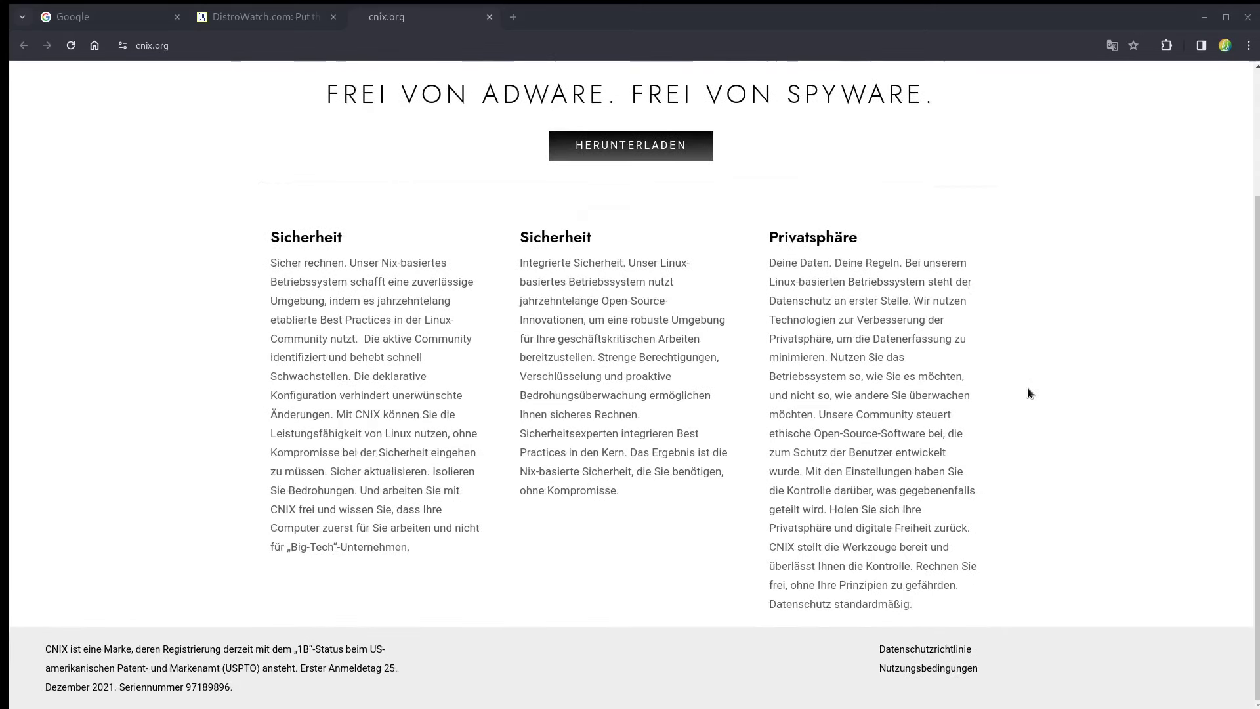
scroll(1028, 392, up, 2)
click(913, 104)
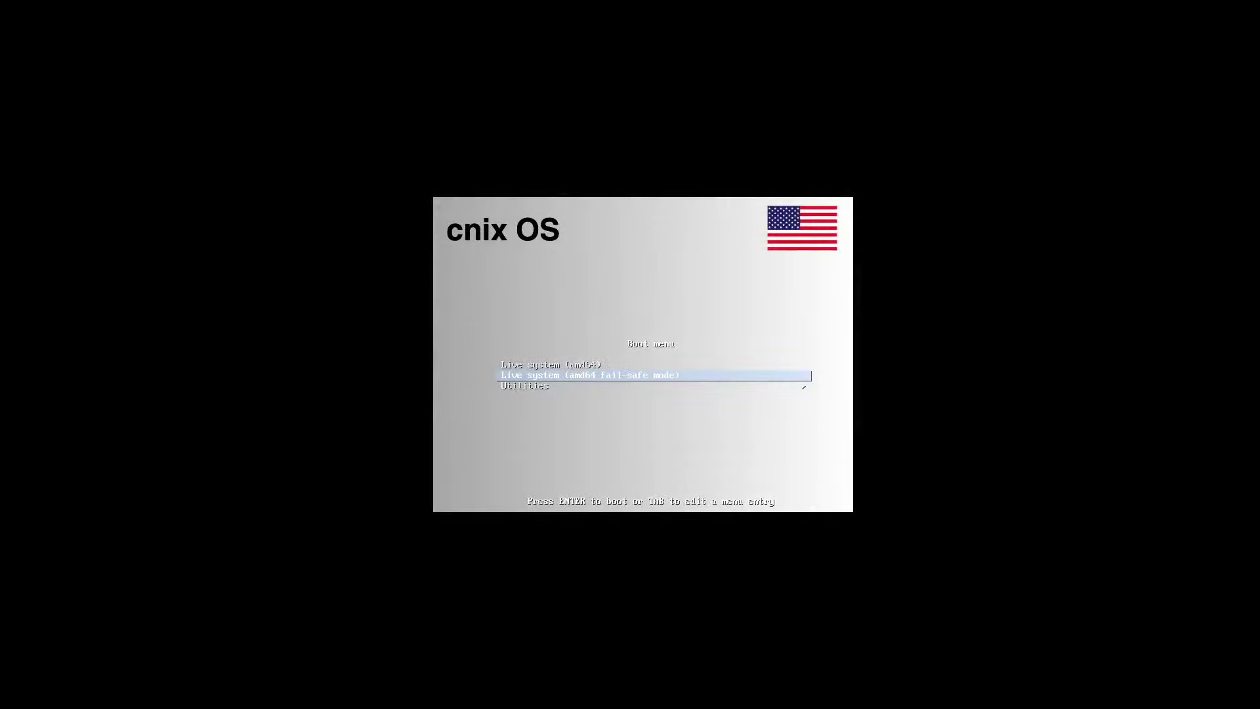
Boot the standard 'Live system (amd64)' entry instead of the fail-safe mode.
key(Up)
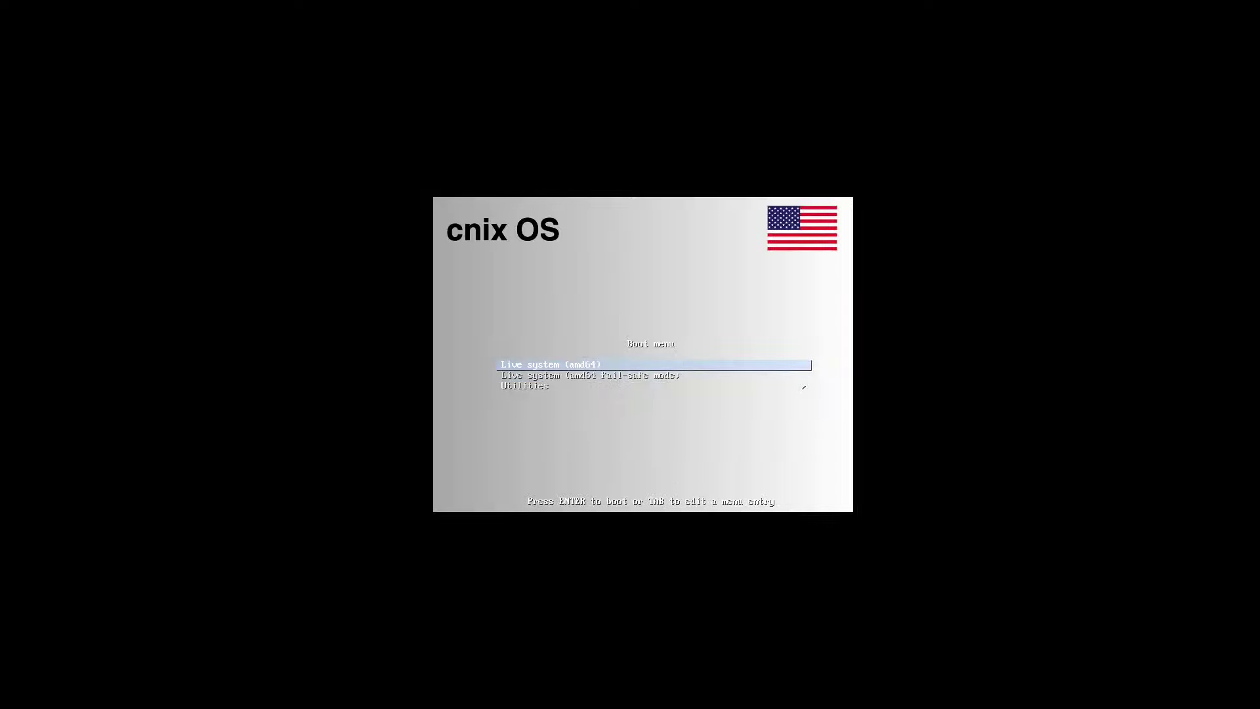
key(Return)
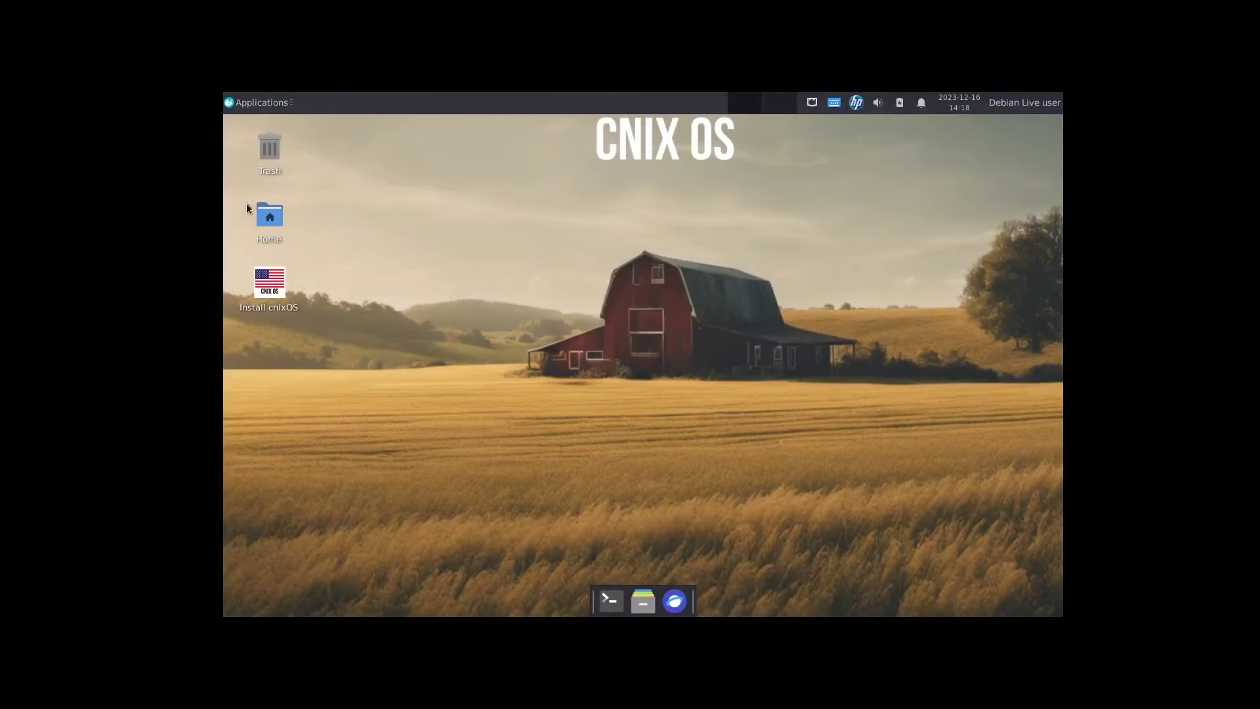
Set and keep a 1920x1080 resolution in Xfce Display settings, then launch Install cnixOS.
click(232, 104)
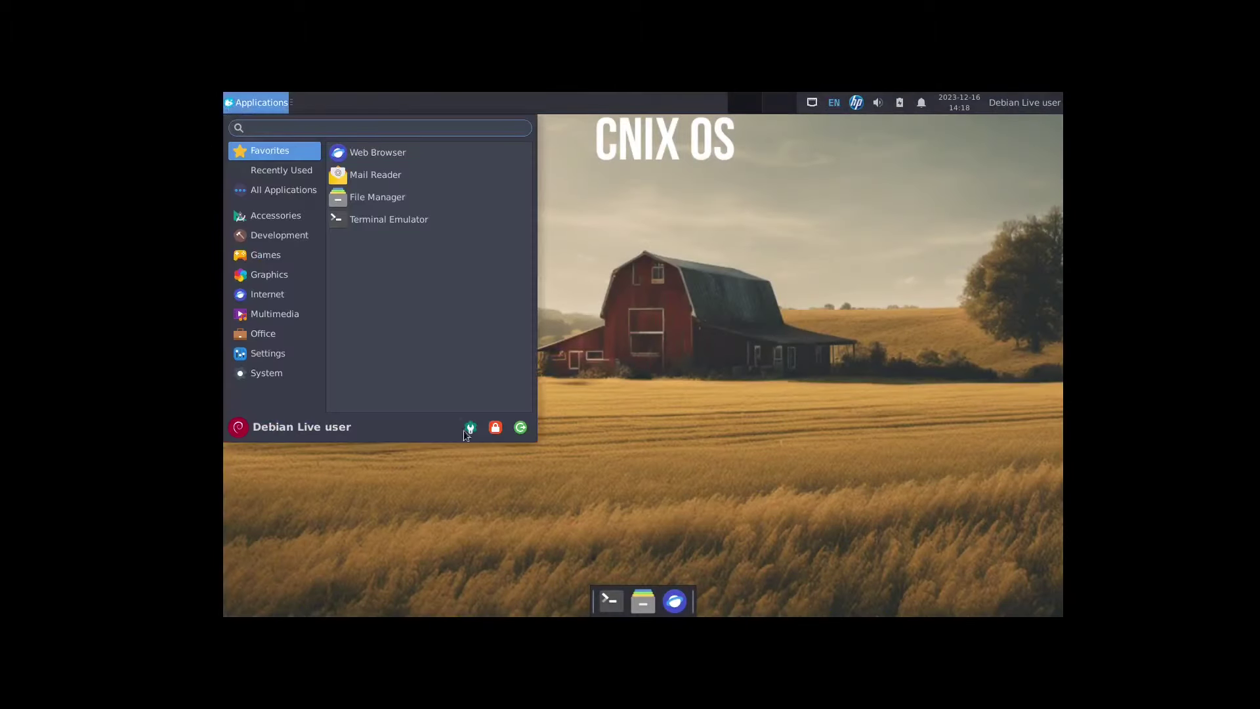
click(468, 430)
click(608, 409)
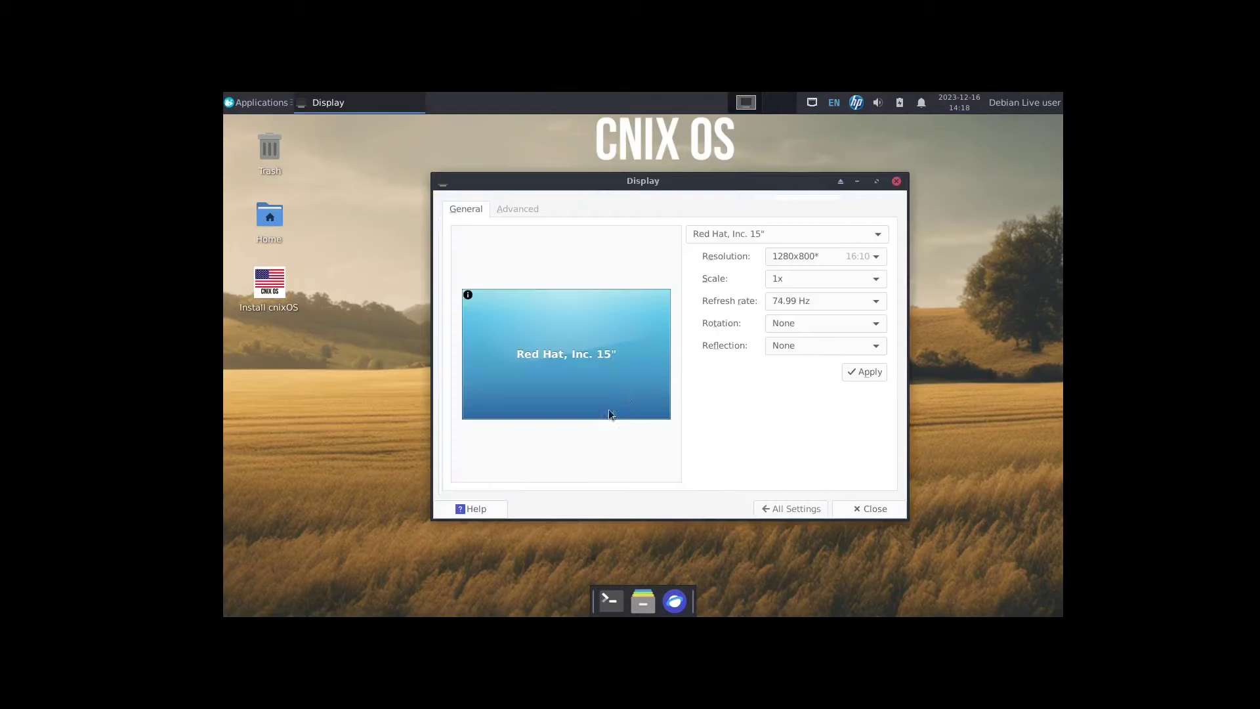
click(794, 257)
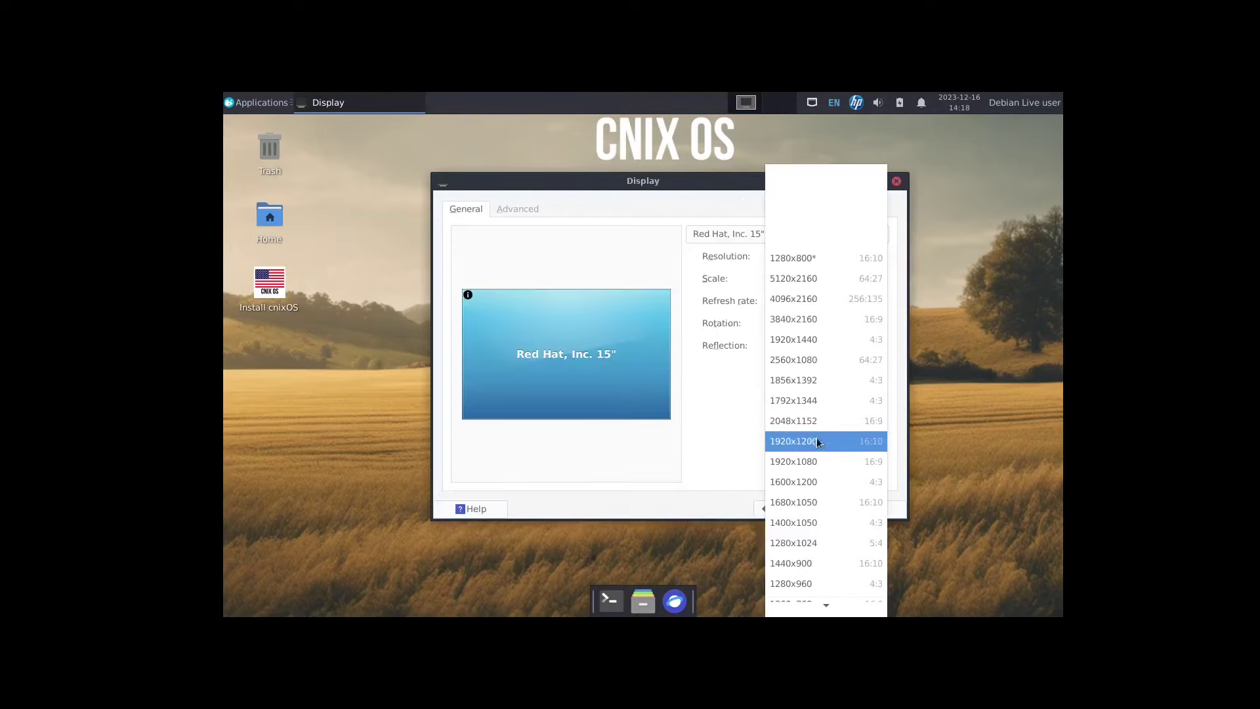
click(817, 460)
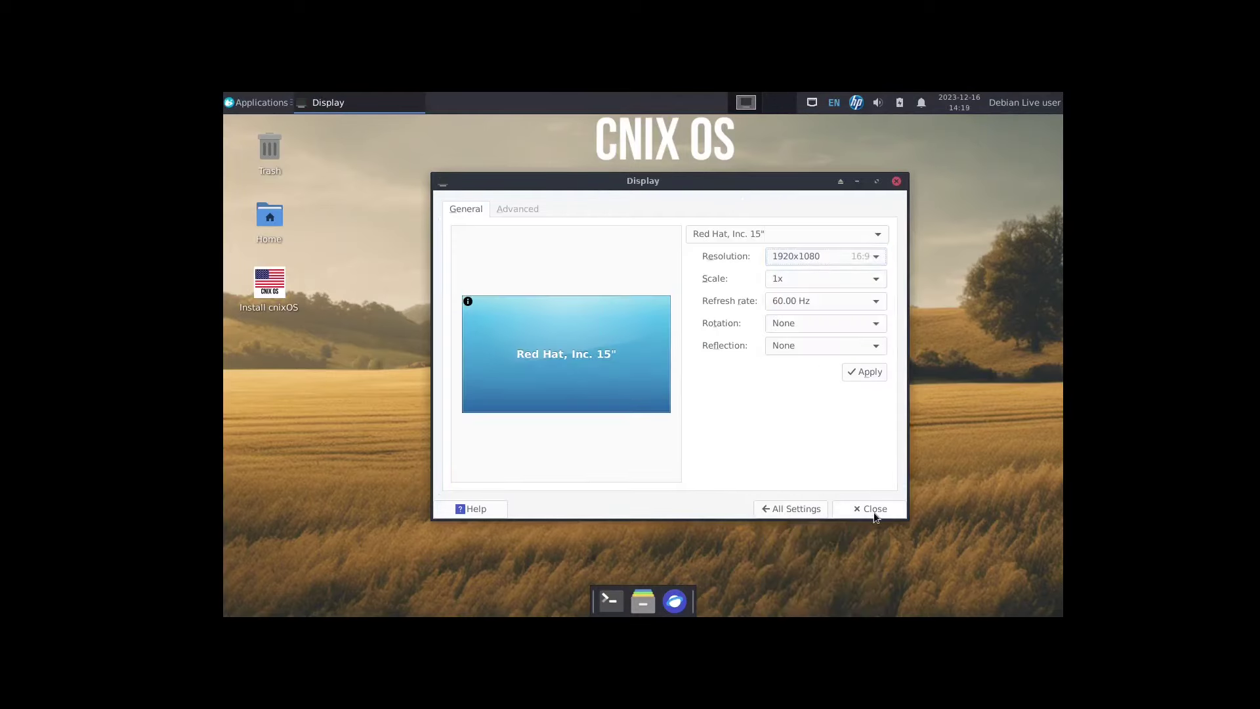
click(865, 372)
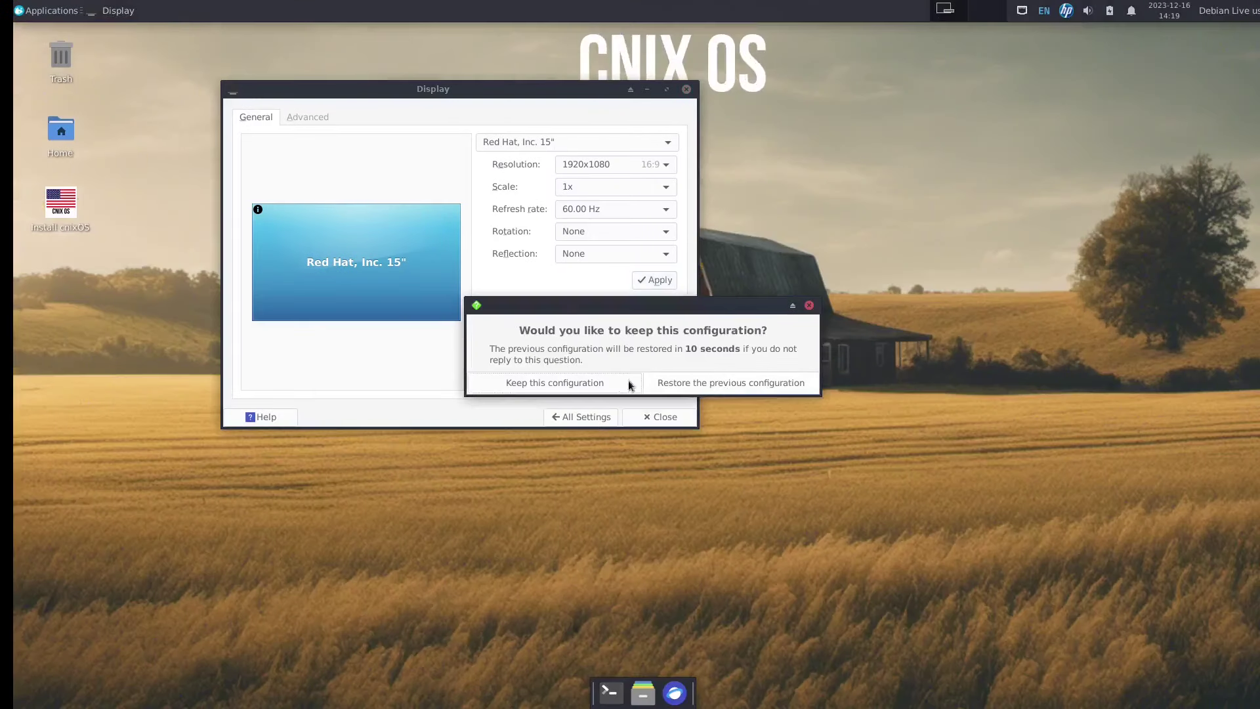
click(629, 384)
click(645, 420)
double_click(64, 204)
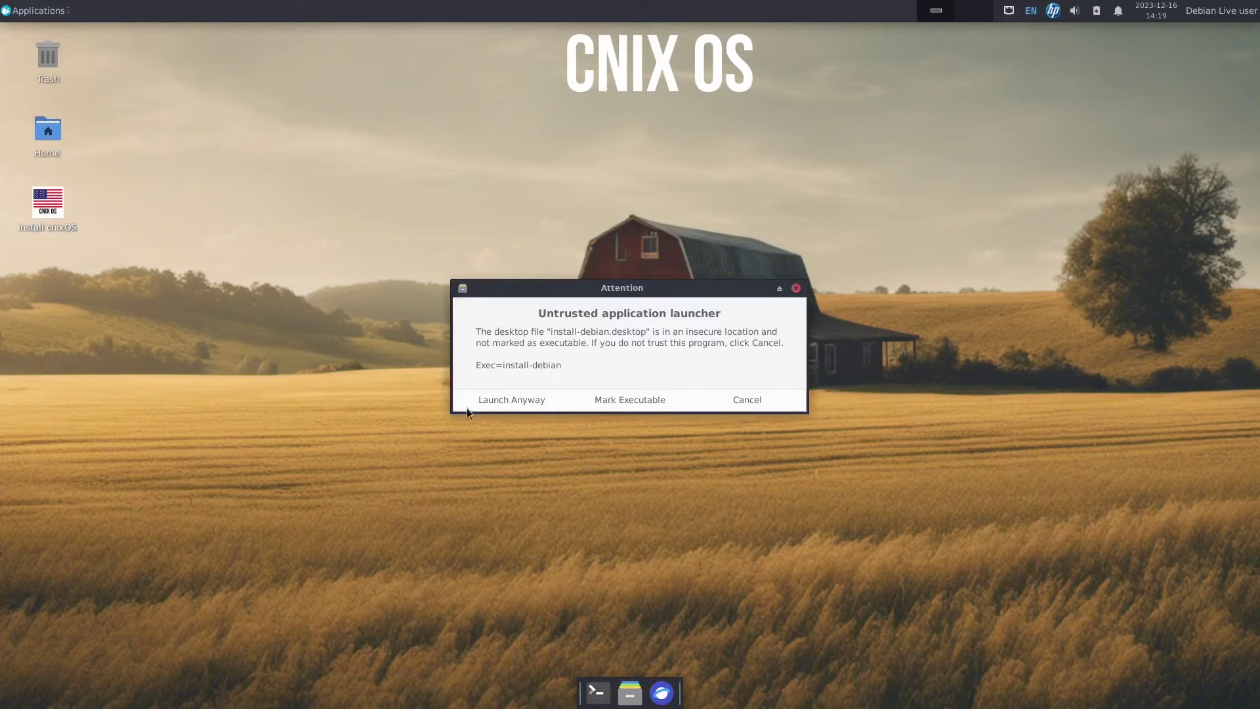
Launch the untrusted installer anyway, center its window, and choose Deutsch as the language.
click(485, 402)
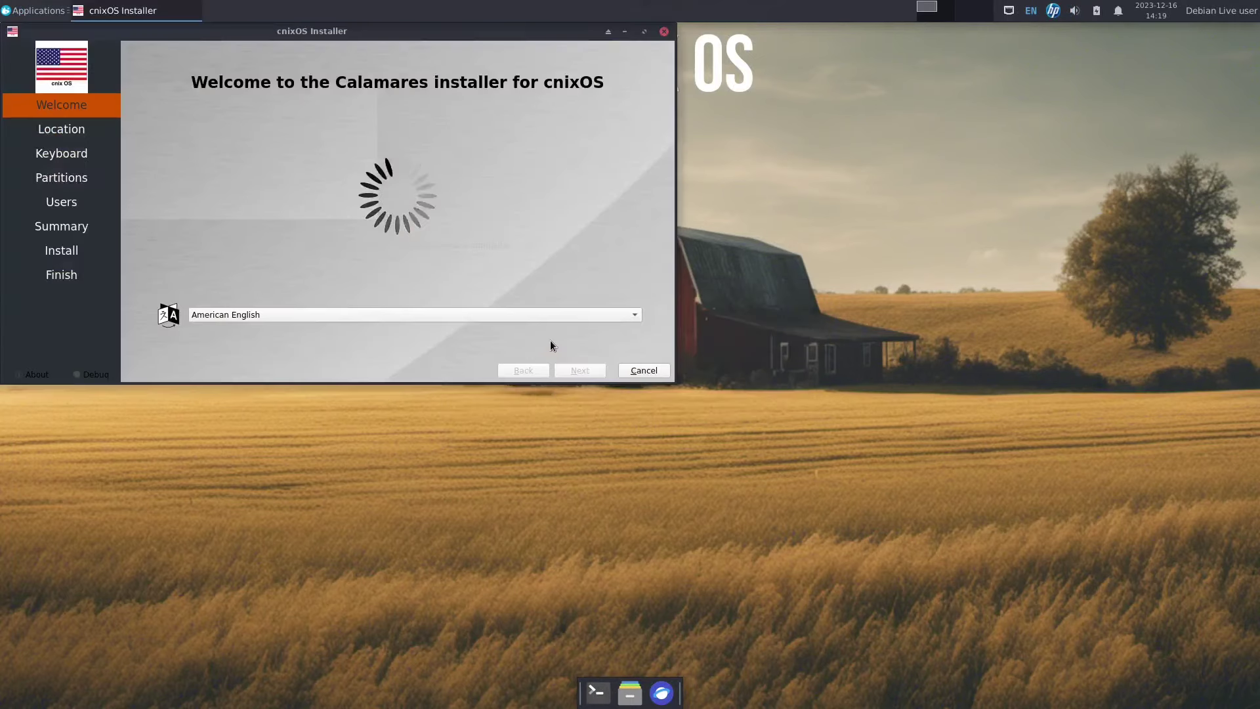
drag(273, 34, 484, 155)
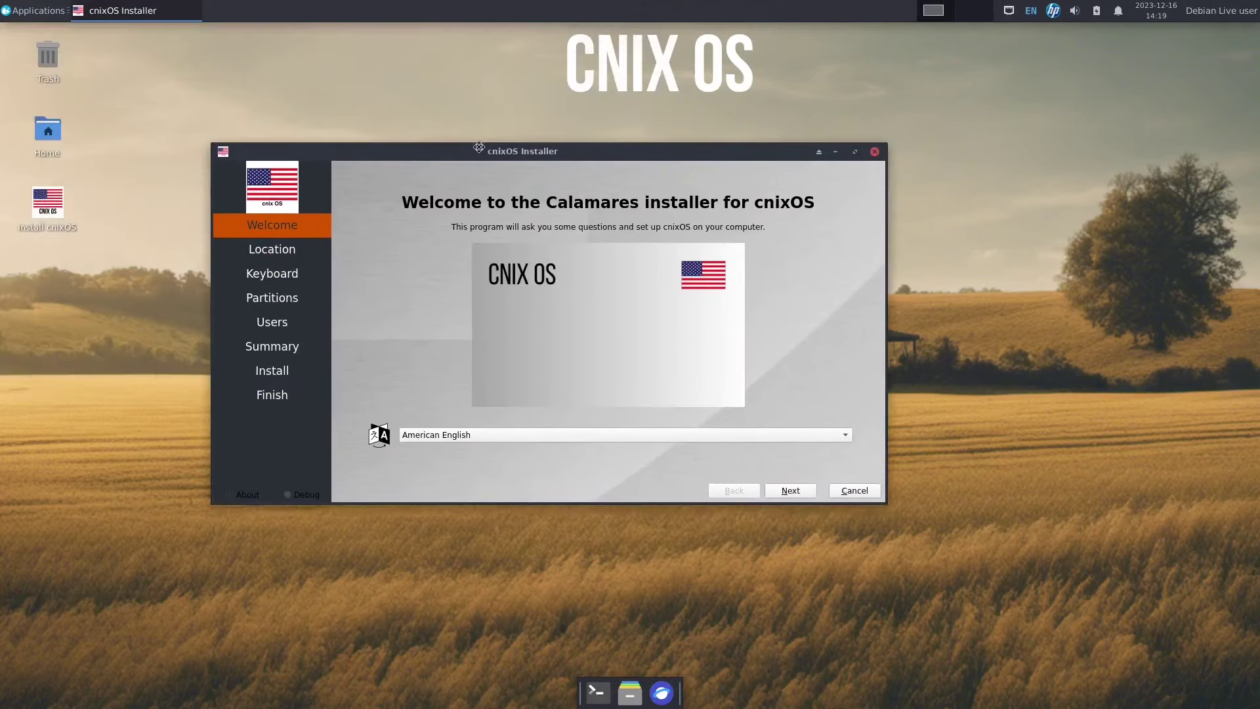
click(458, 433)
key(Up)
key(Return)
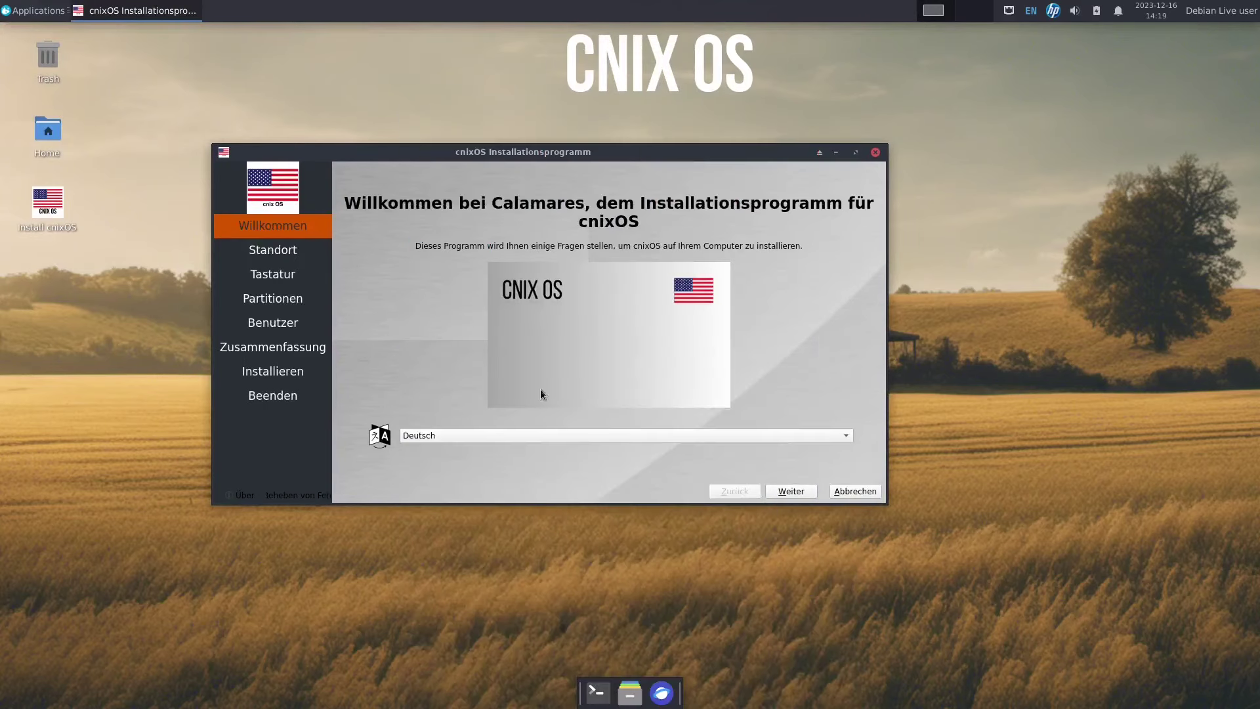
Set the timezone to Europe/Berlin and accept the German keyboard layout.
click(789, 491)
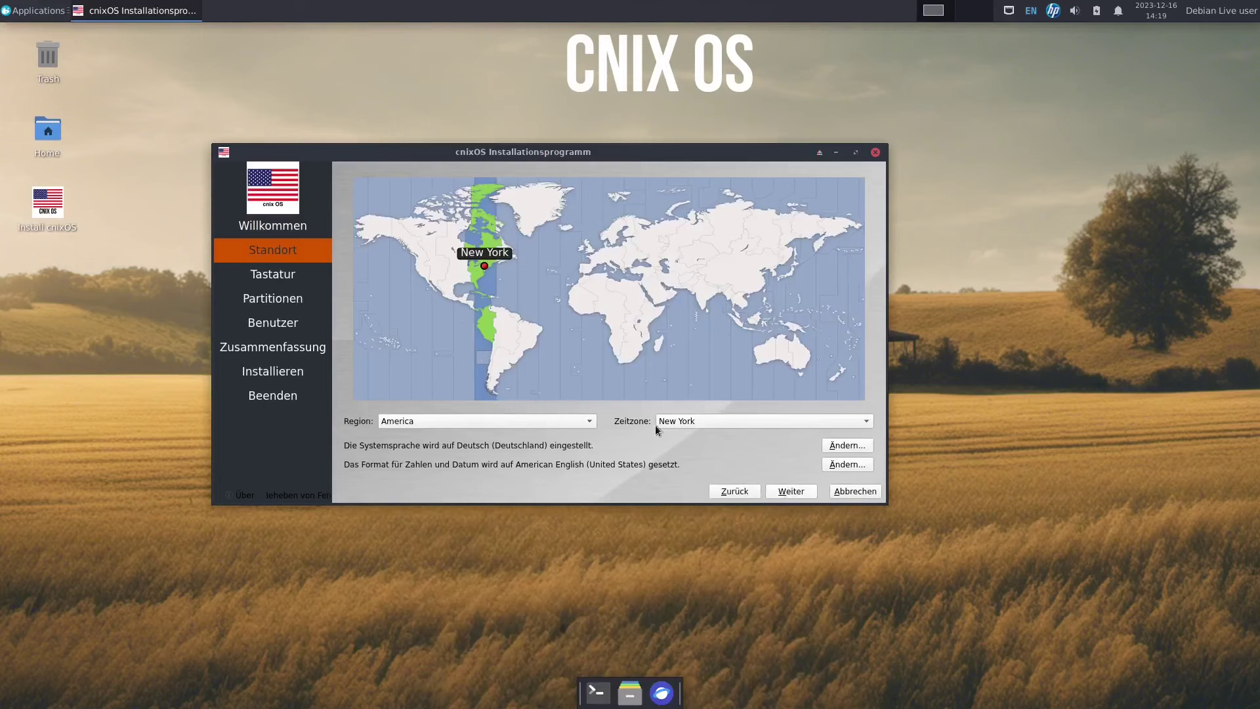
click(514, 421)
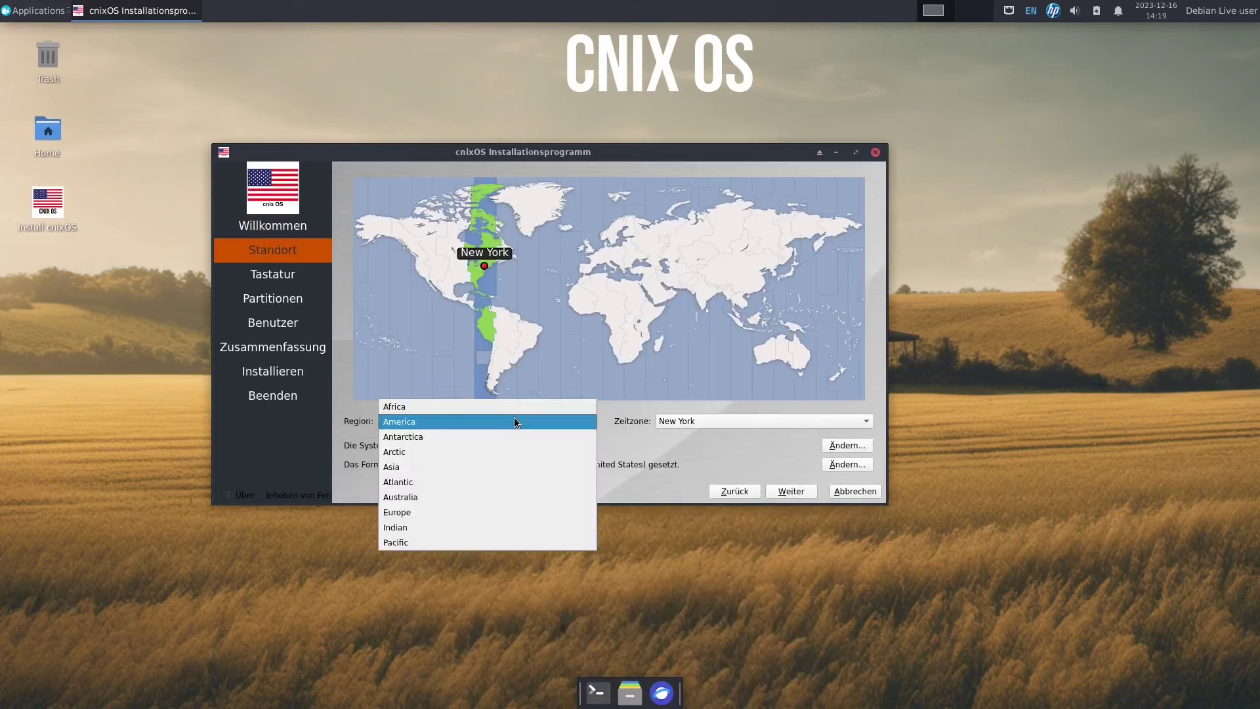
click(475, 515)
click(703, 423)
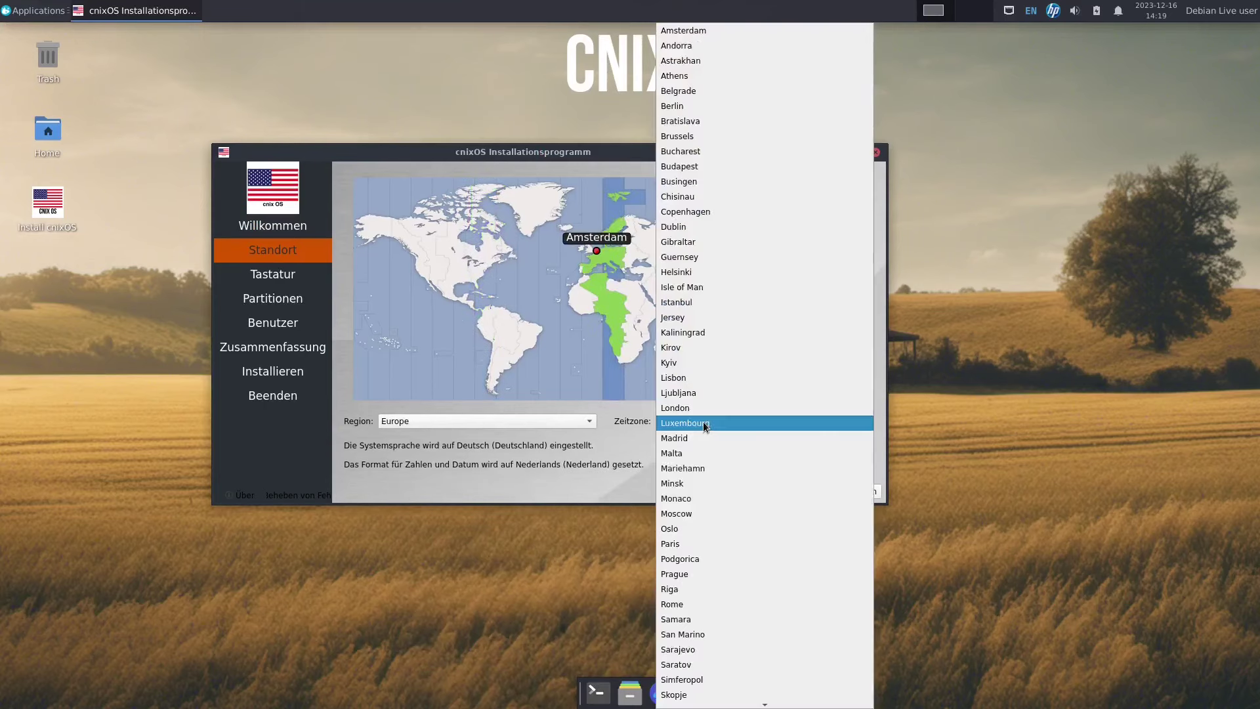
click(691, 107)
click(789, 490)
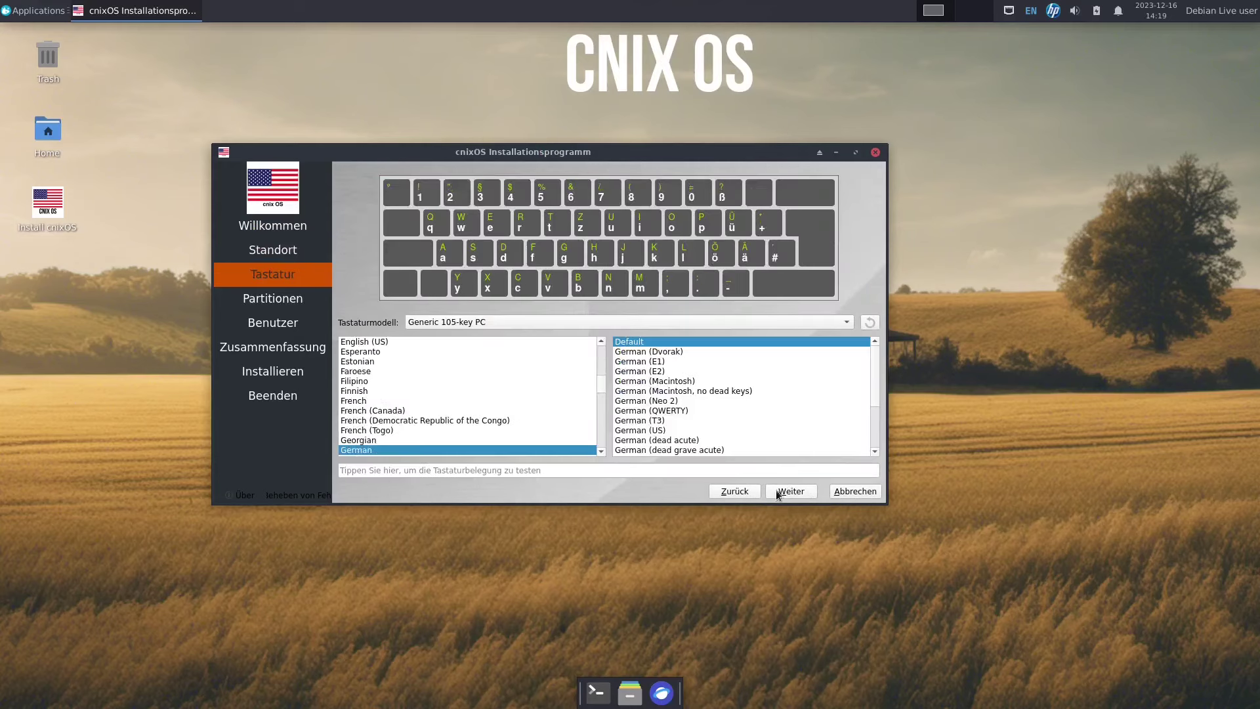
click(787, 494)
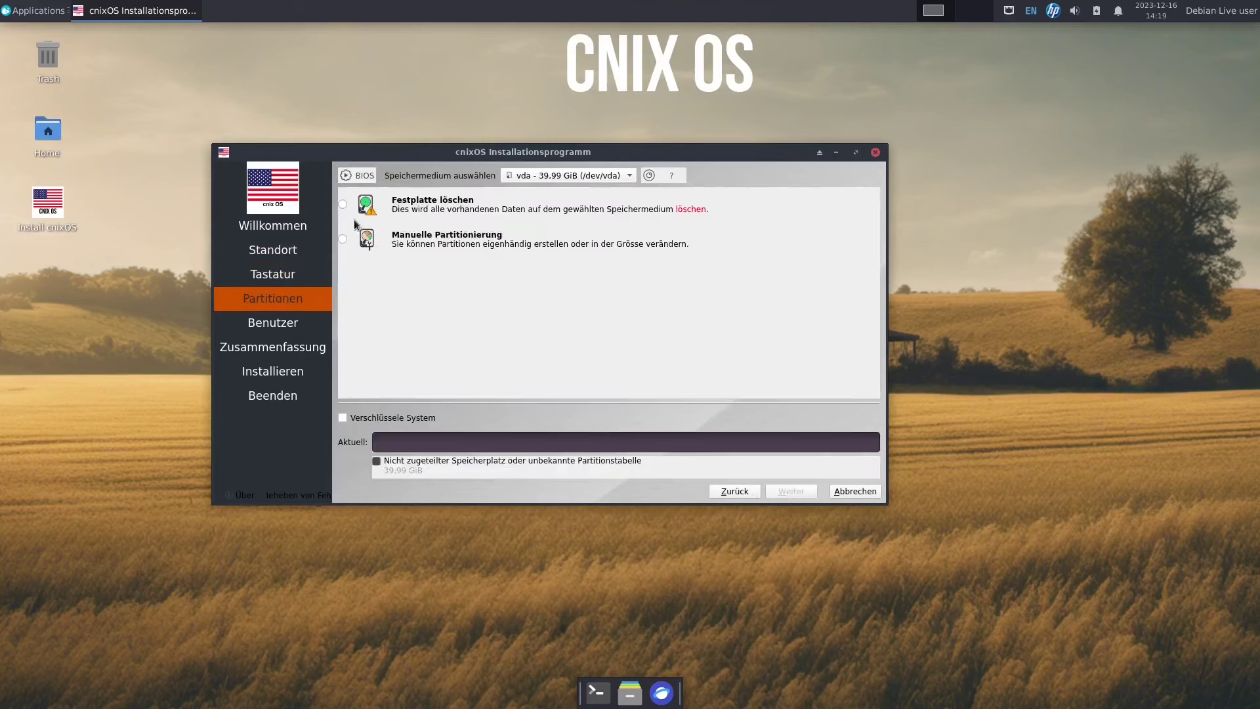
Choose 'Festplatte löschen' with 'Auslagerungsdatei verwenden' swap and the btrfs filesystem.
click(342, 204)
click(489, 239)
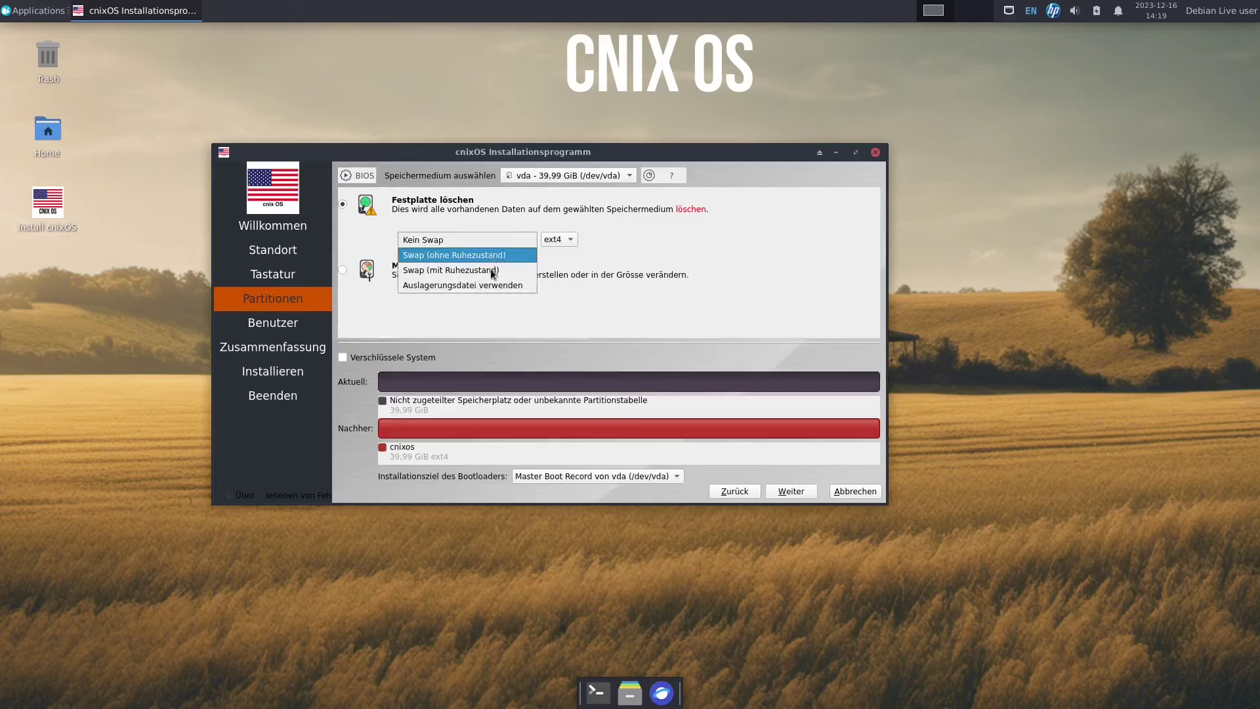
click(494, 285)
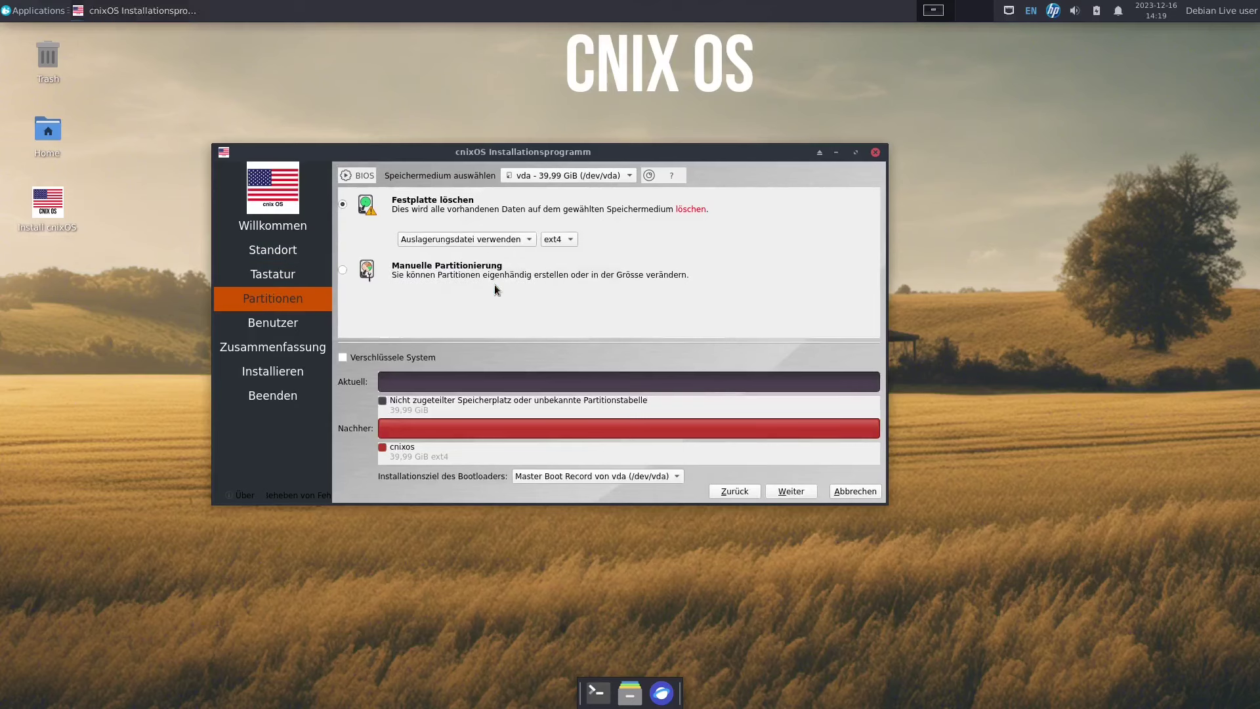
click(552, 242)
click(561, 255)
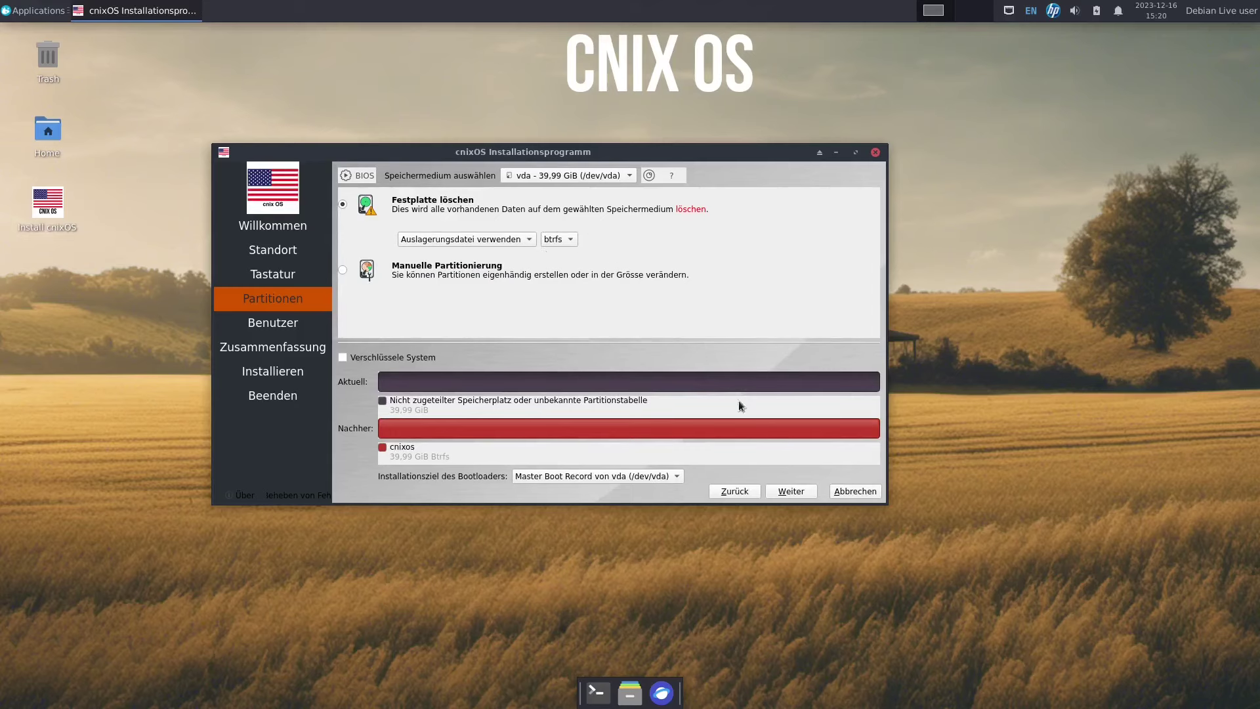
Enter the user's name, computer name cnix, and a password twice, enabling Automatisches Einloggen.
click(801, 492)
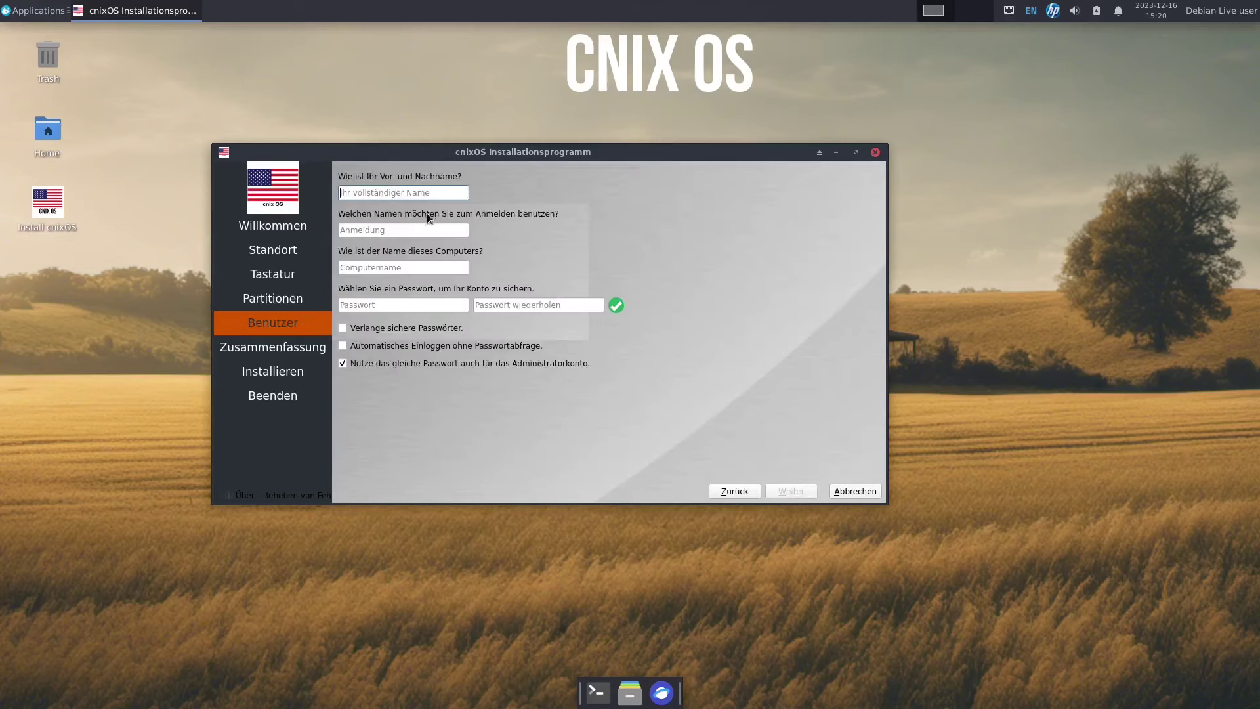
text(p)
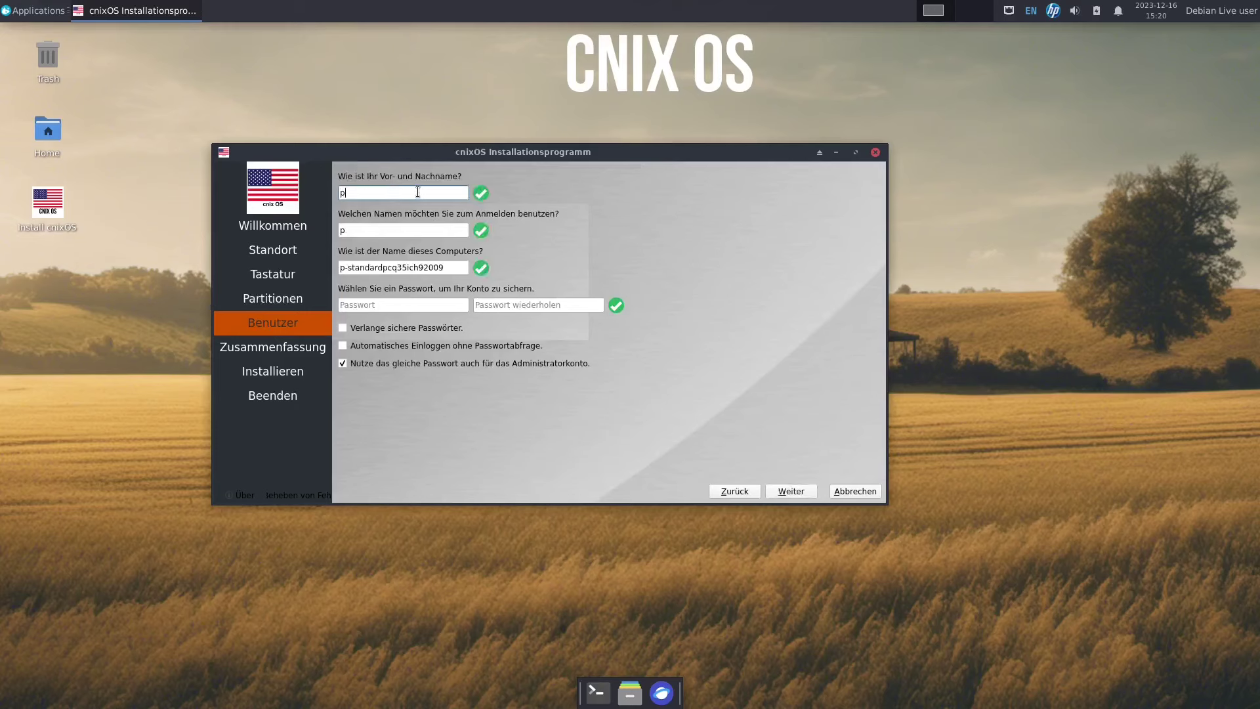
text(inguin)
key(Tab)
key(Tab)
text(cnix)
key(Tab)
text(1234)
key(Tab)
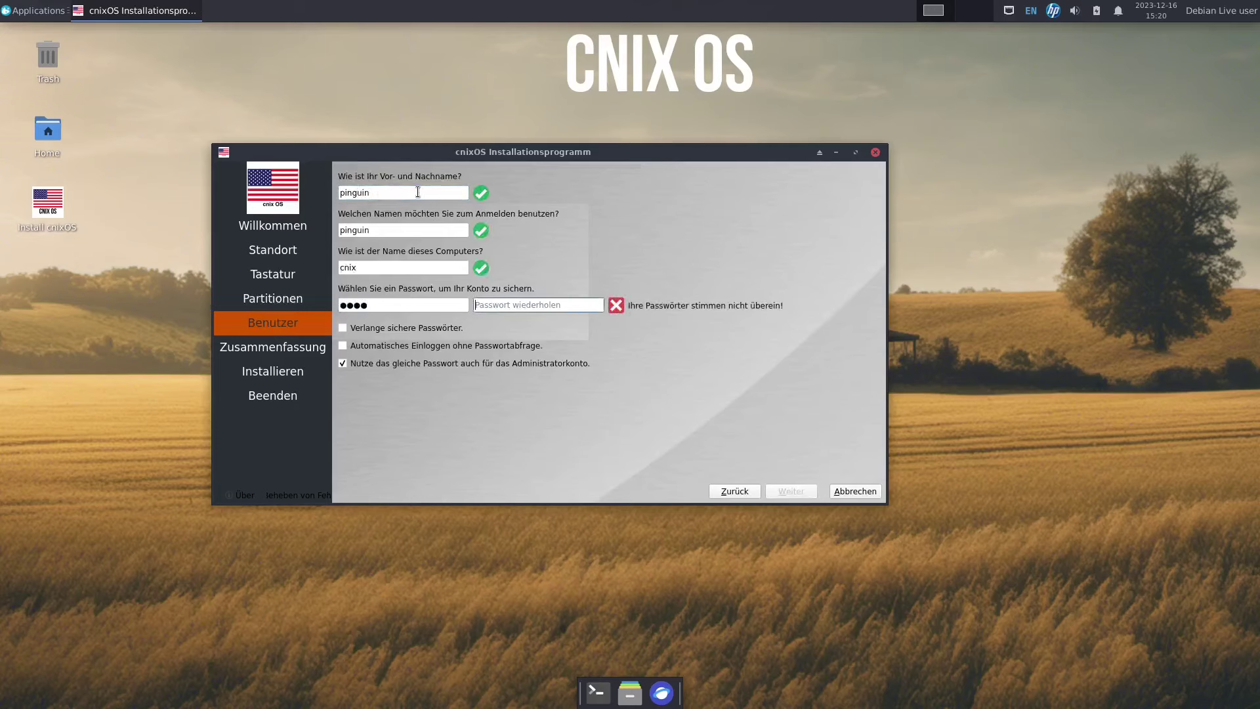
text(1234)
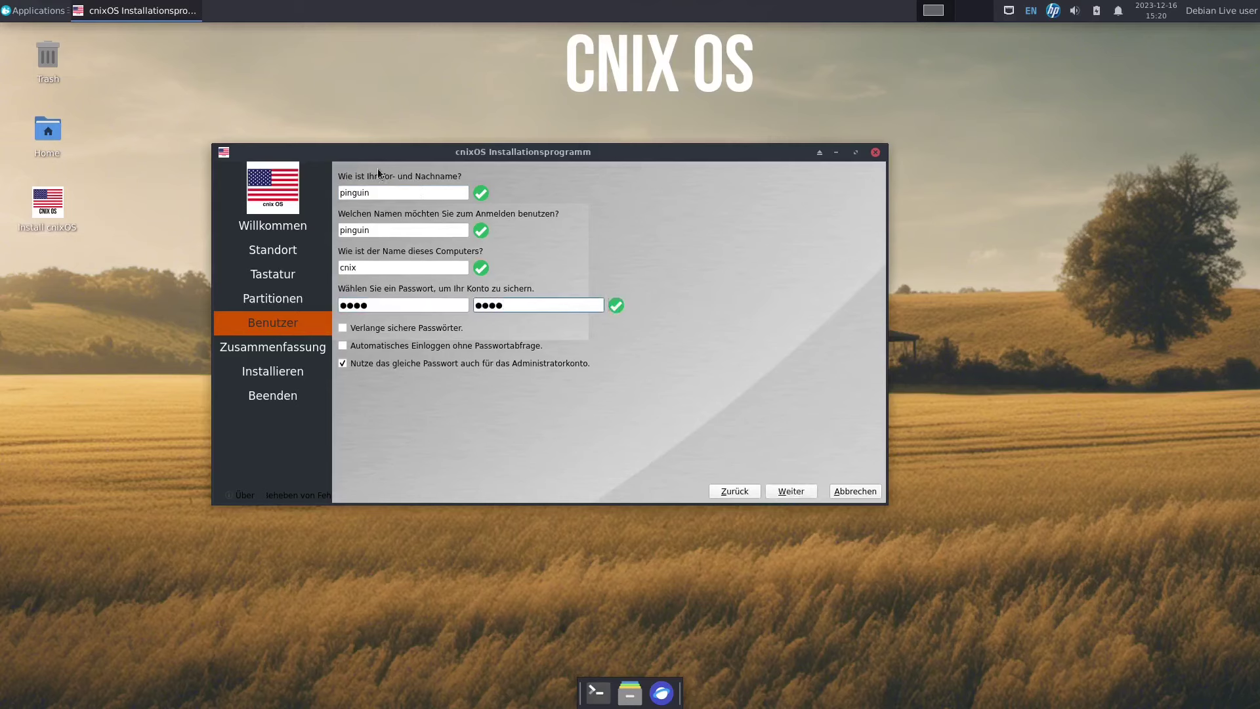
click(344, 347)
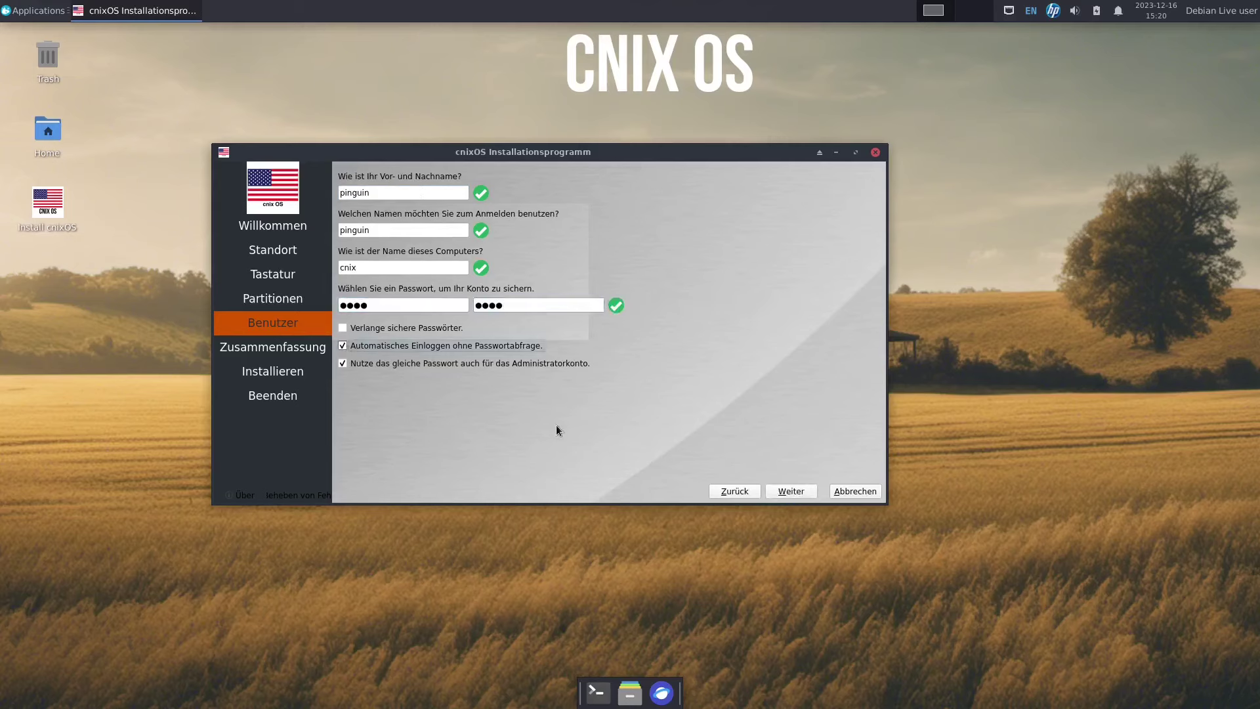
click(793, 491)
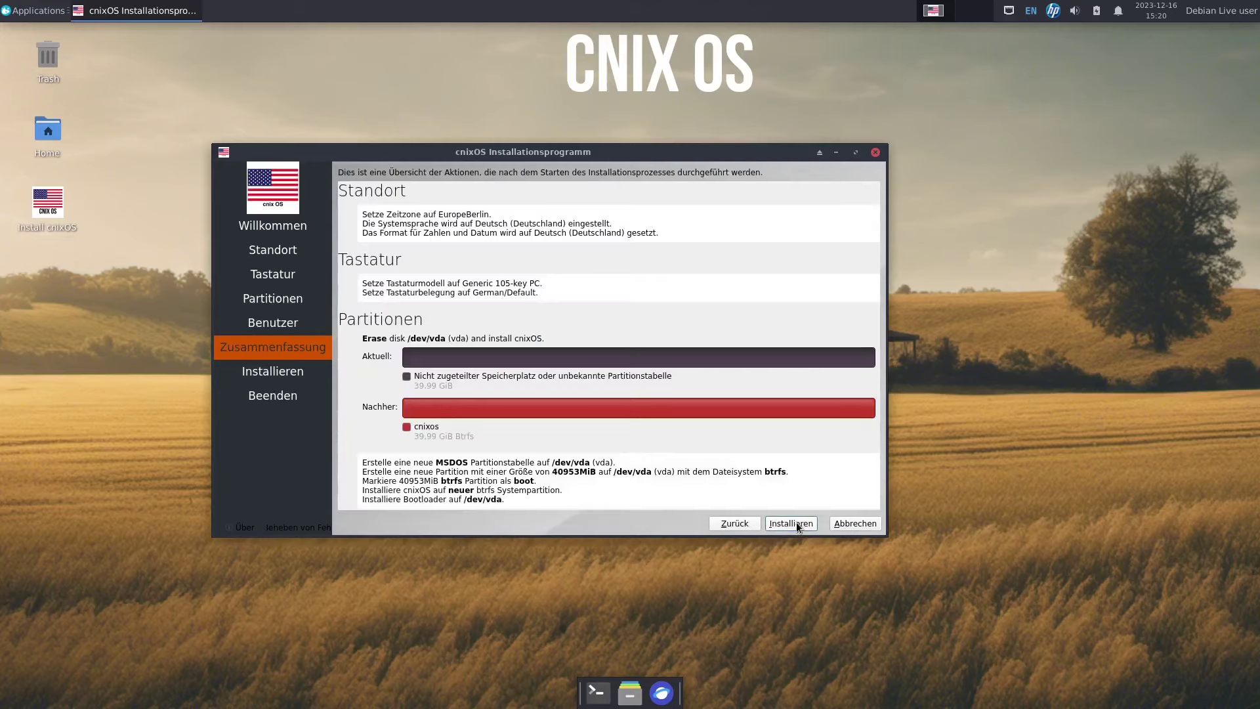
Start the installation with Installieren, move the installer window aside, and open the Applications menu.
click(797, 522)
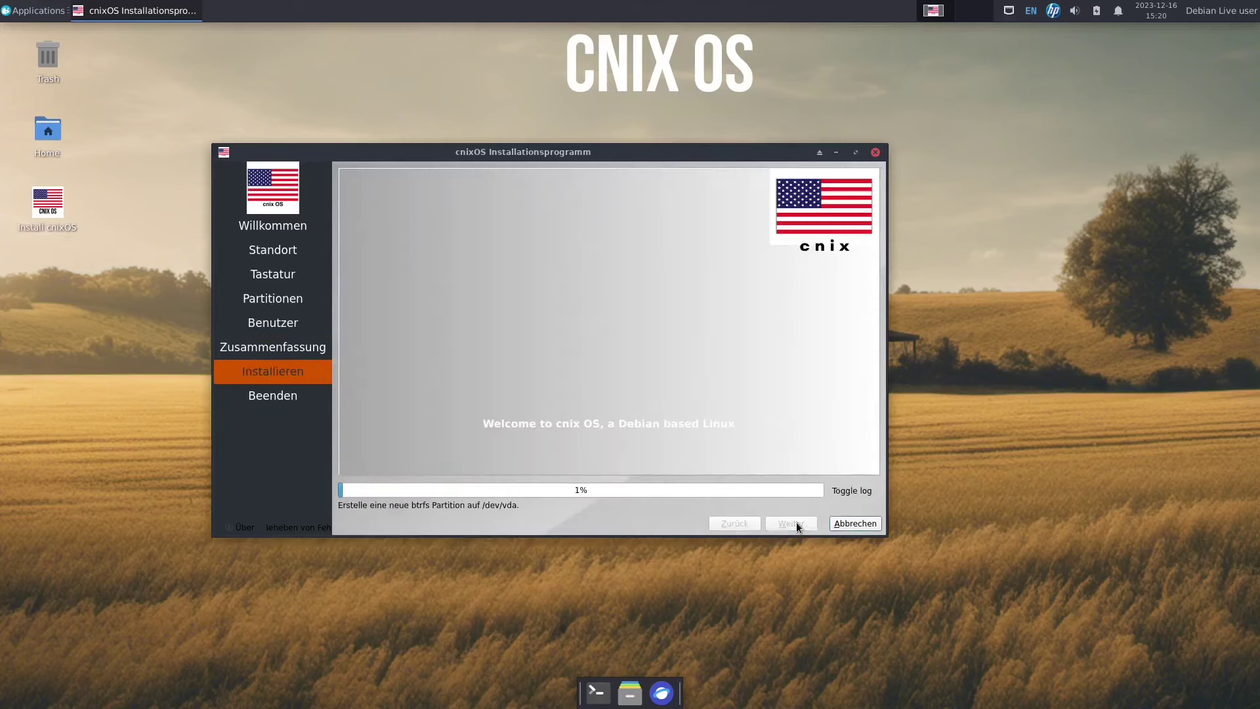
drag(457, 150, 567, 138)
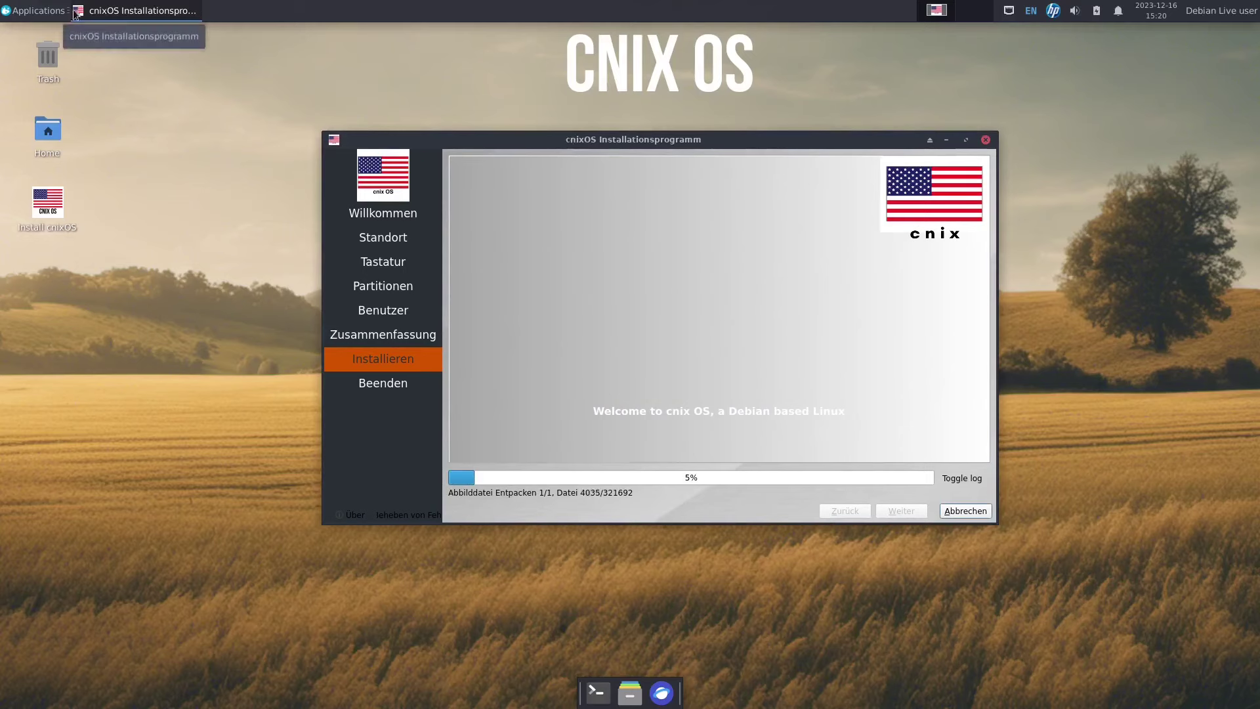
click(43, 10)
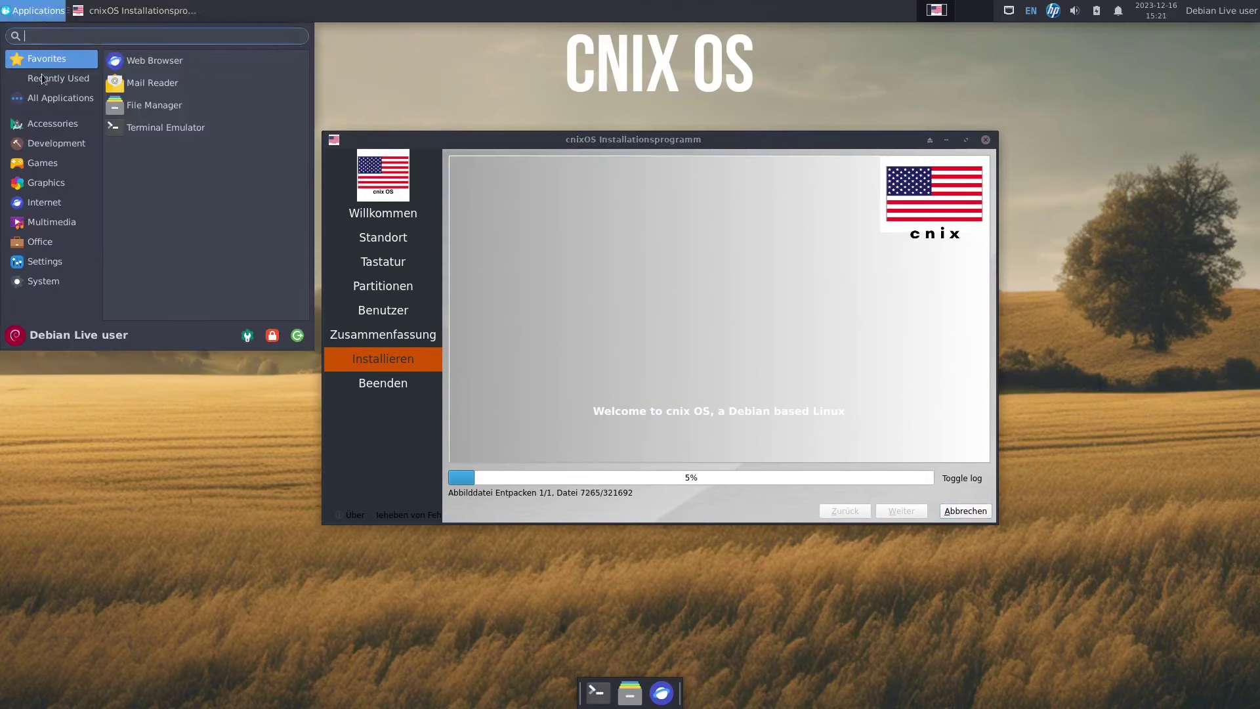
Browse the Accessories, Graphics, Internet, Multimedia and Office menu categories.
mouse_move(48, 128)
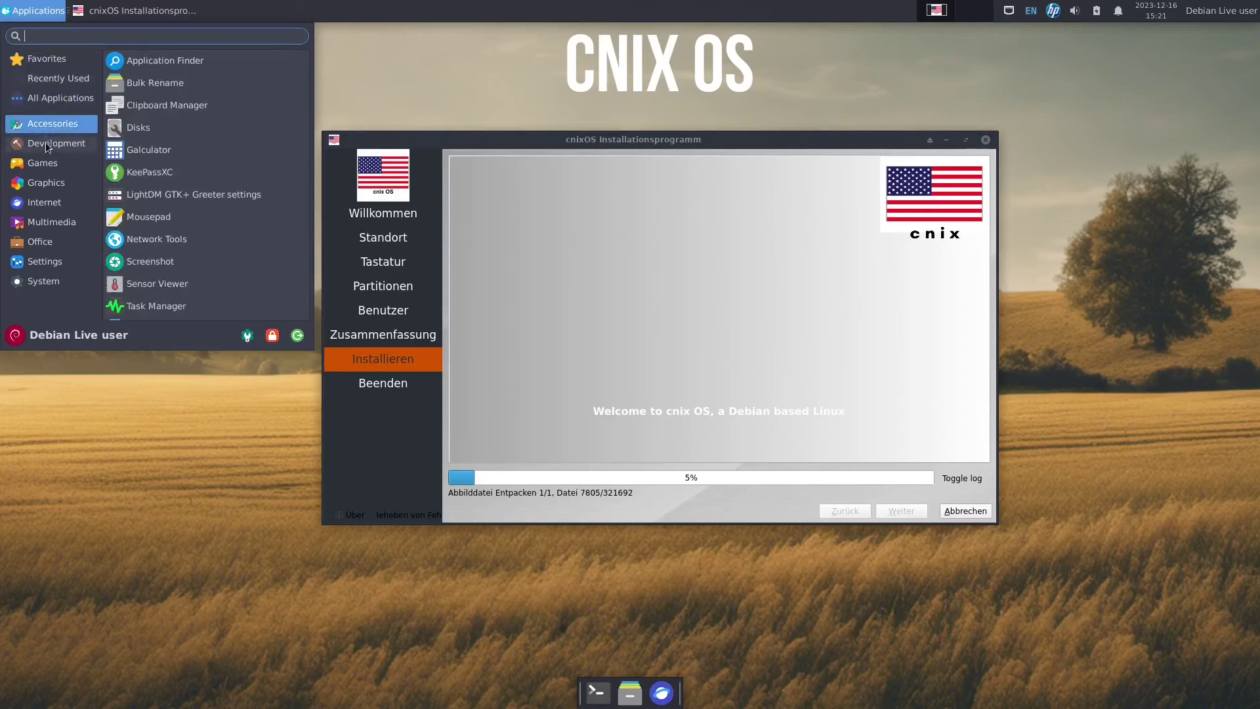
mouse_move(45, 168)
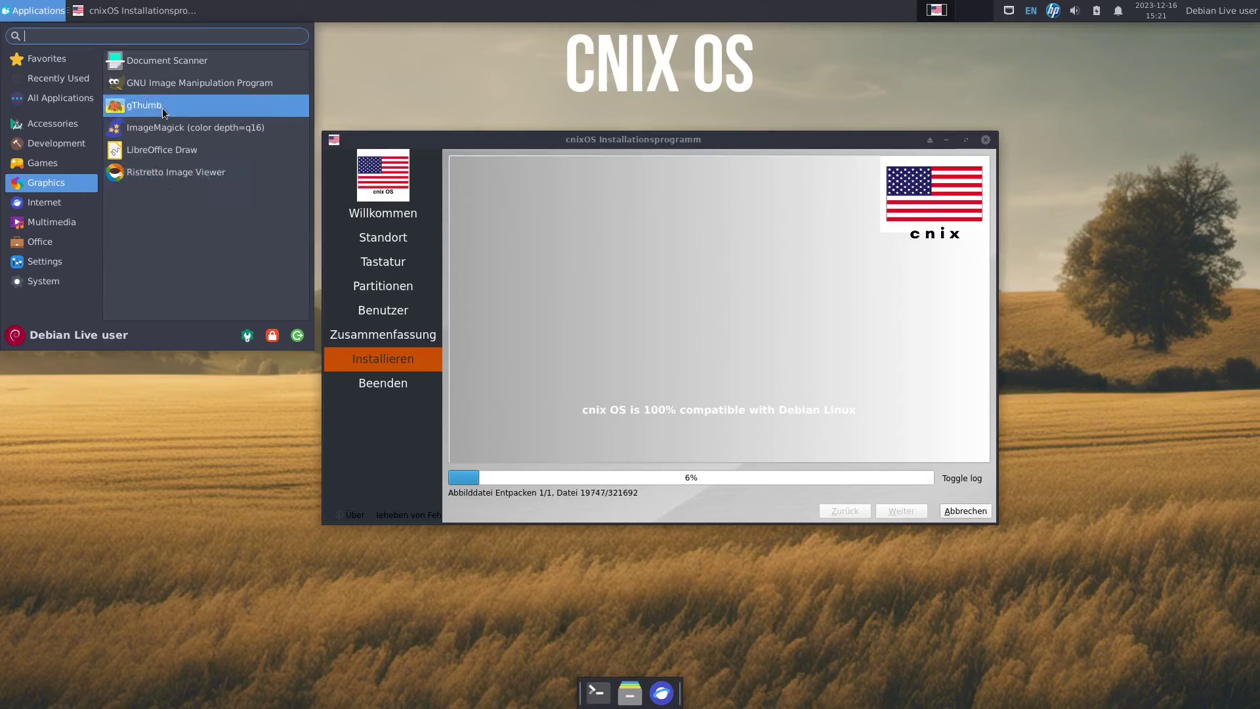
click(46, 202)
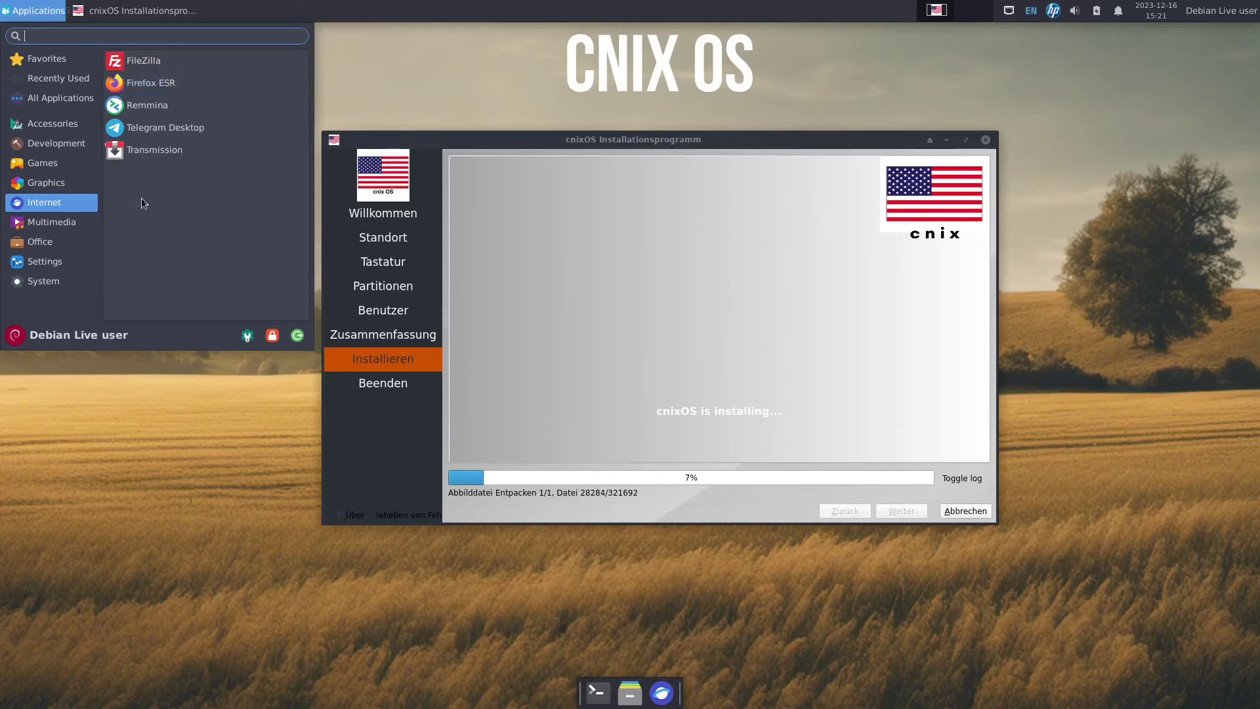
click(68, 226)
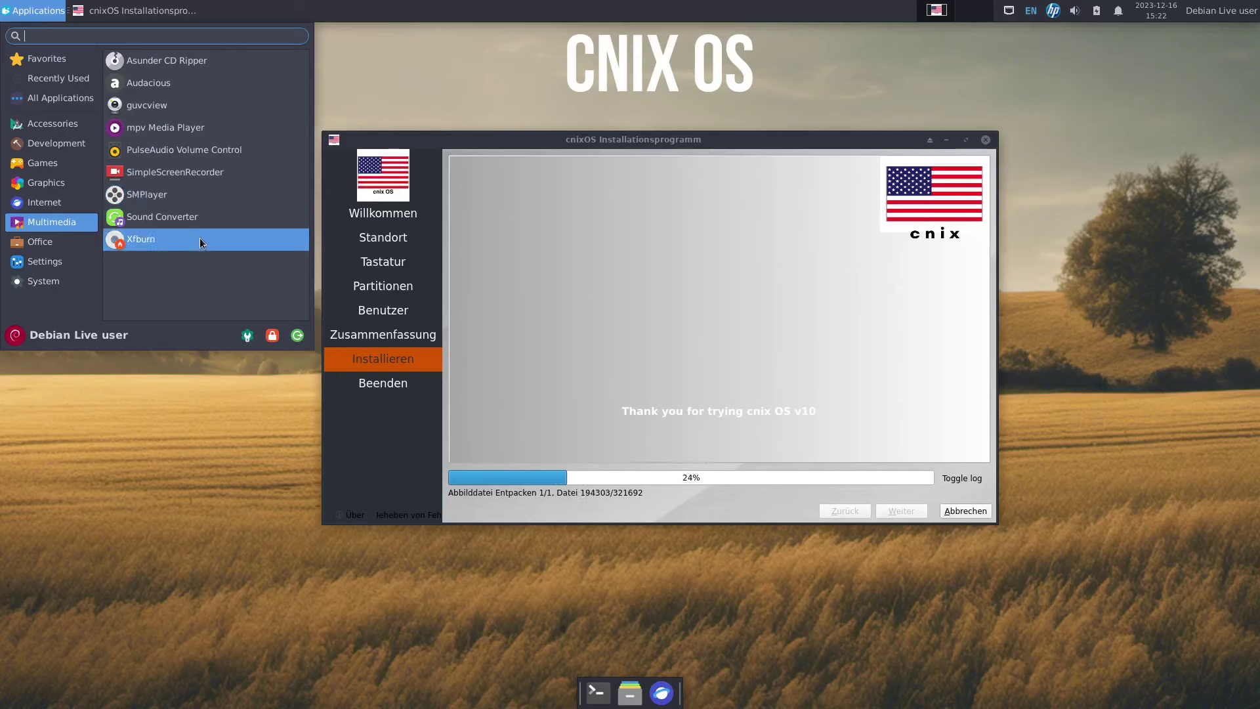
click(63, 241)
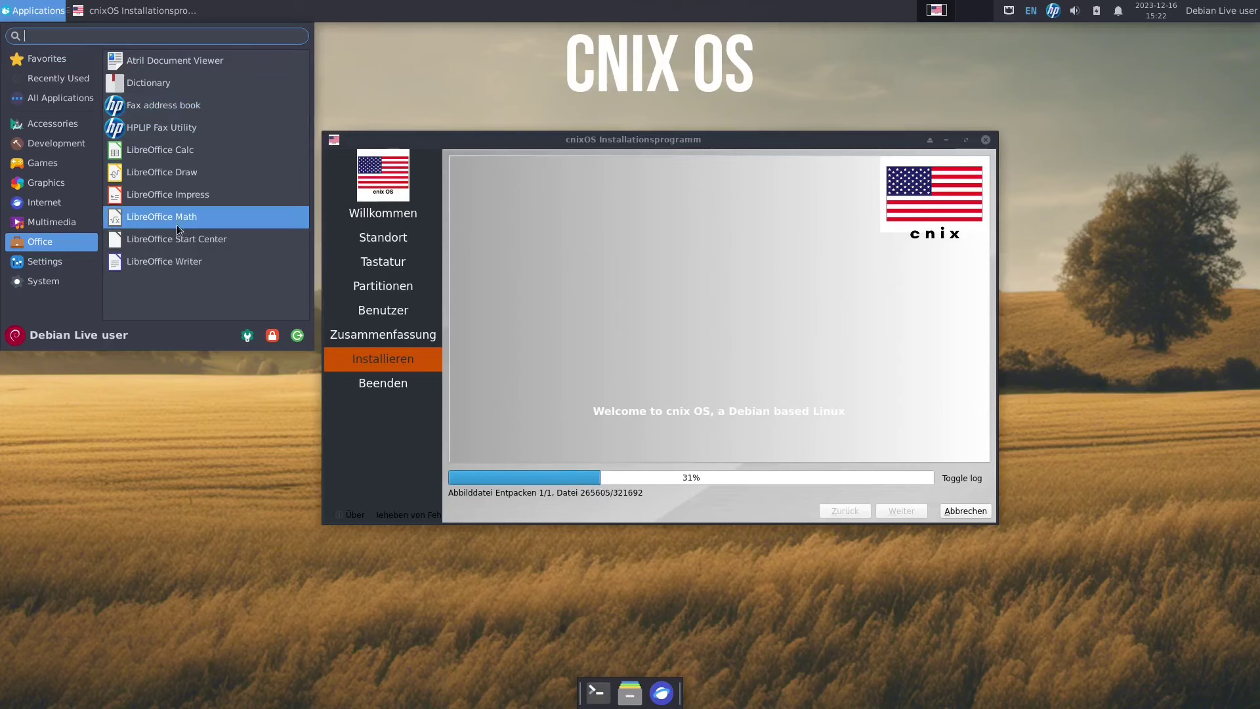
Show the Settings category and scroll through its list of apps.
click(88, 257)
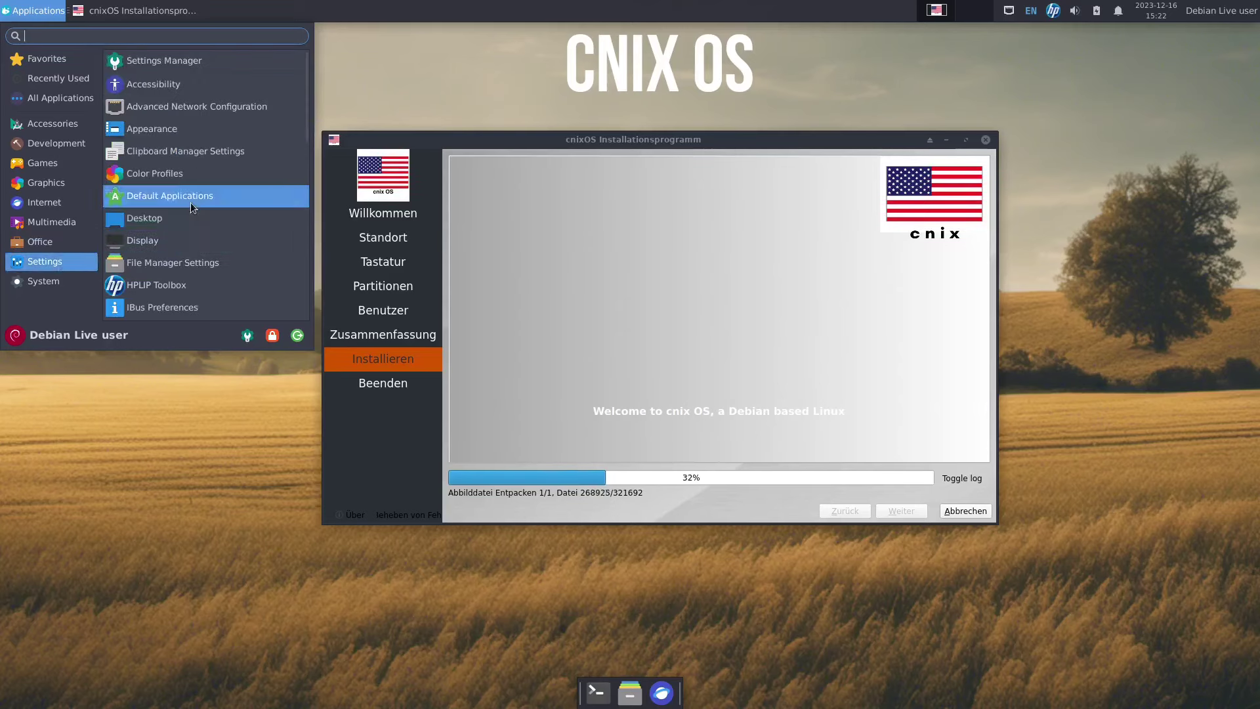
scroll(190, 202, down, 5)
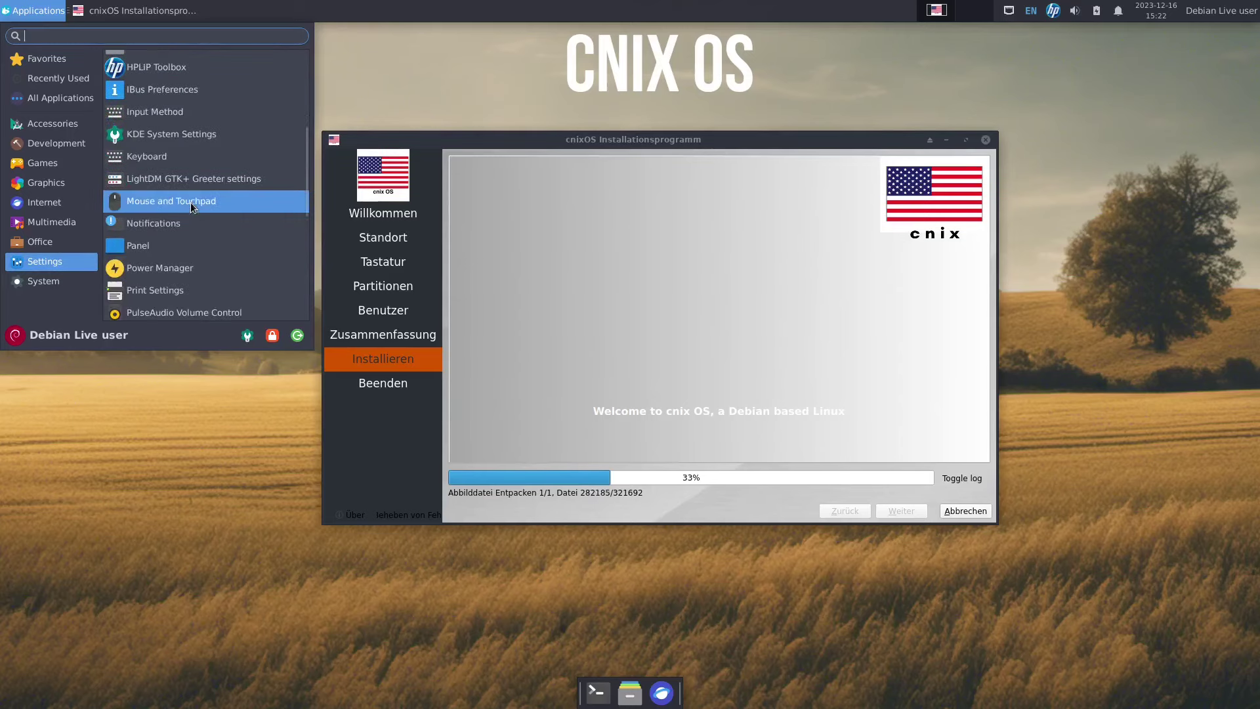
scroll(190, 202, down, 2)
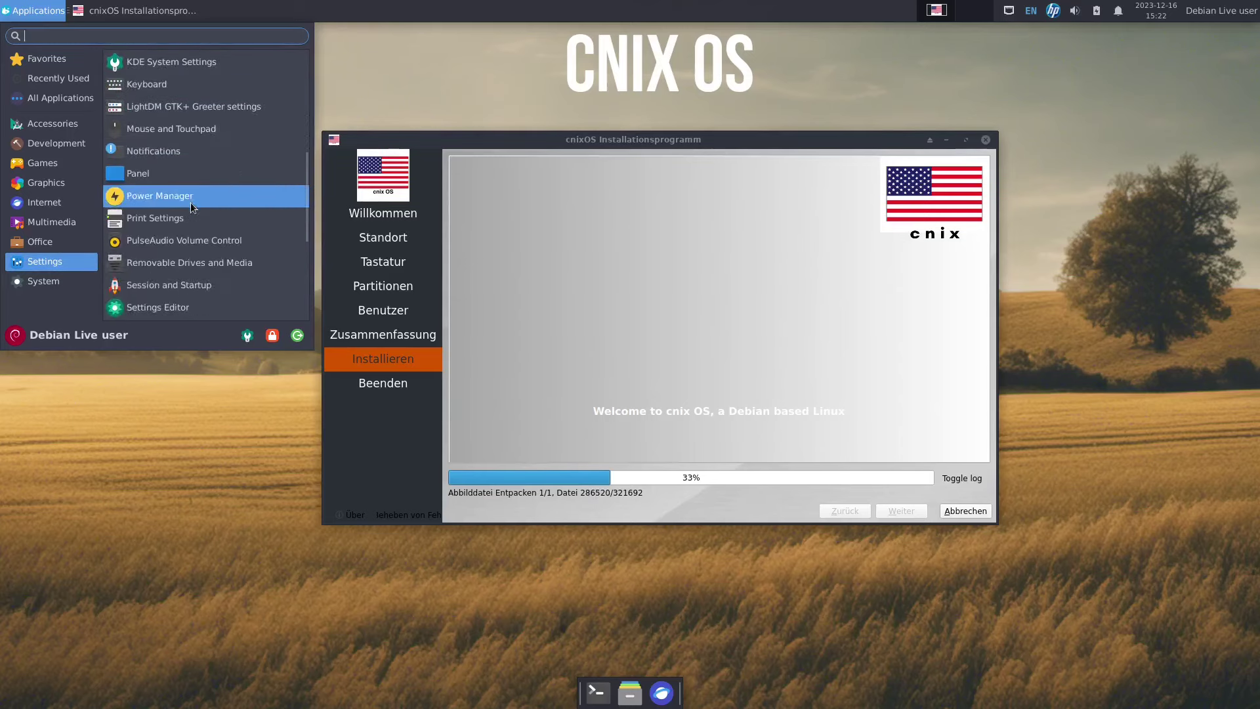
scroll(192, 207, down, 5)
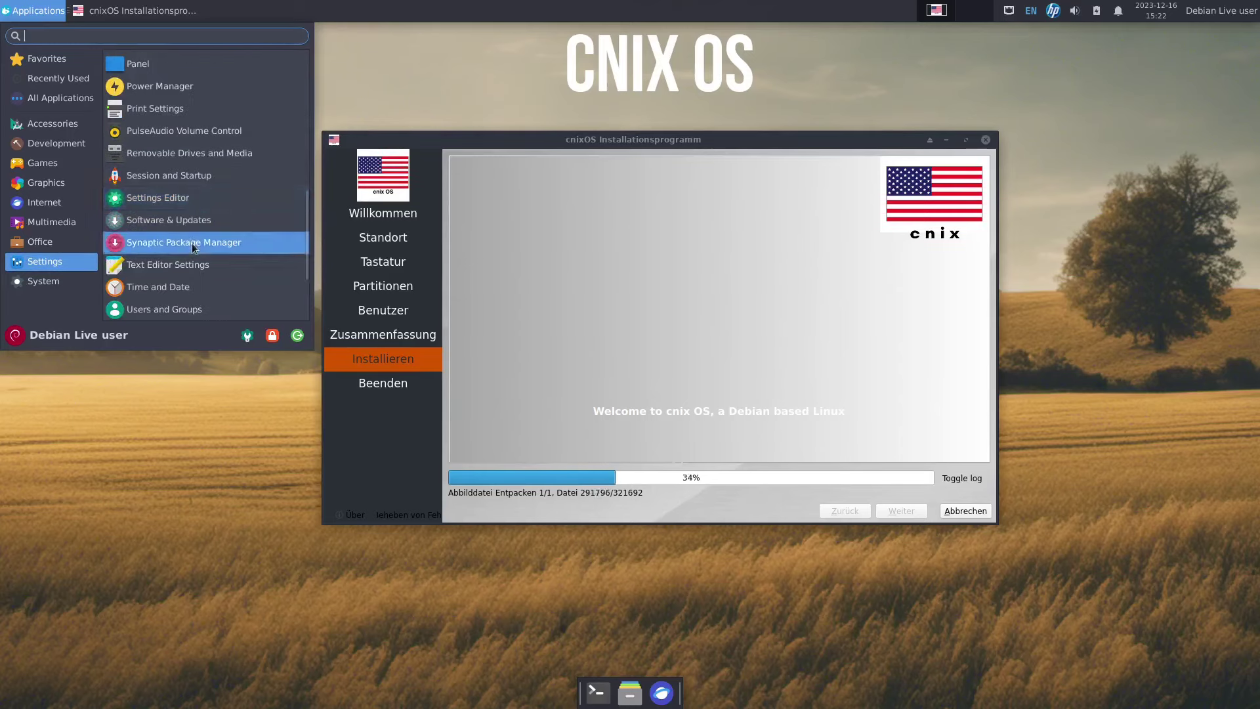
scroll(192, 243, up, 5)
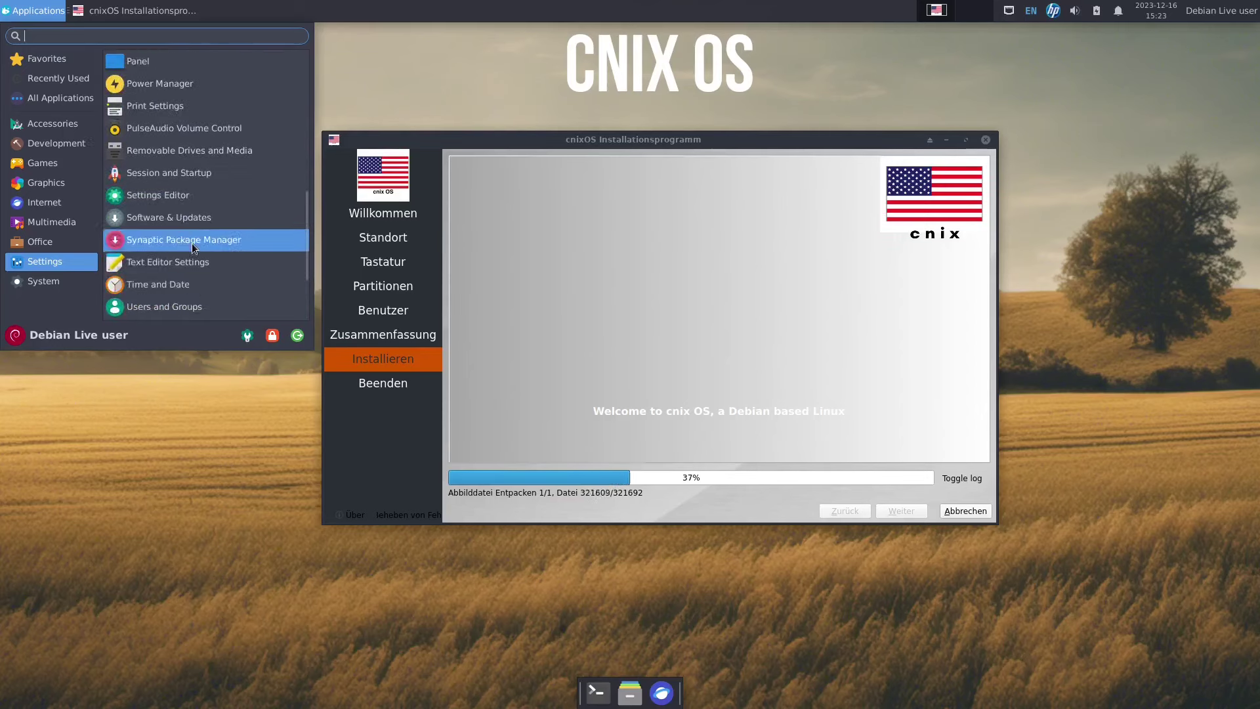
scroll(191, 242, up, 4)
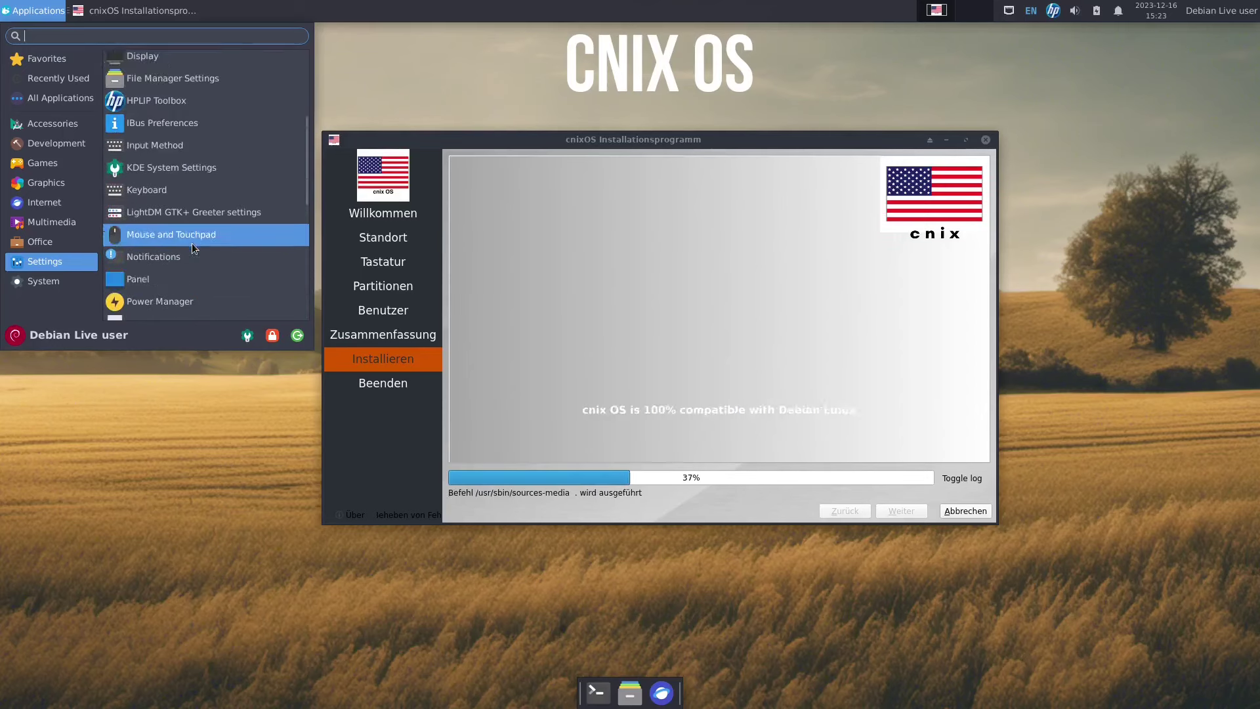
scroll(192, 242, down, 1)
scroll(193, 248, down, 5)
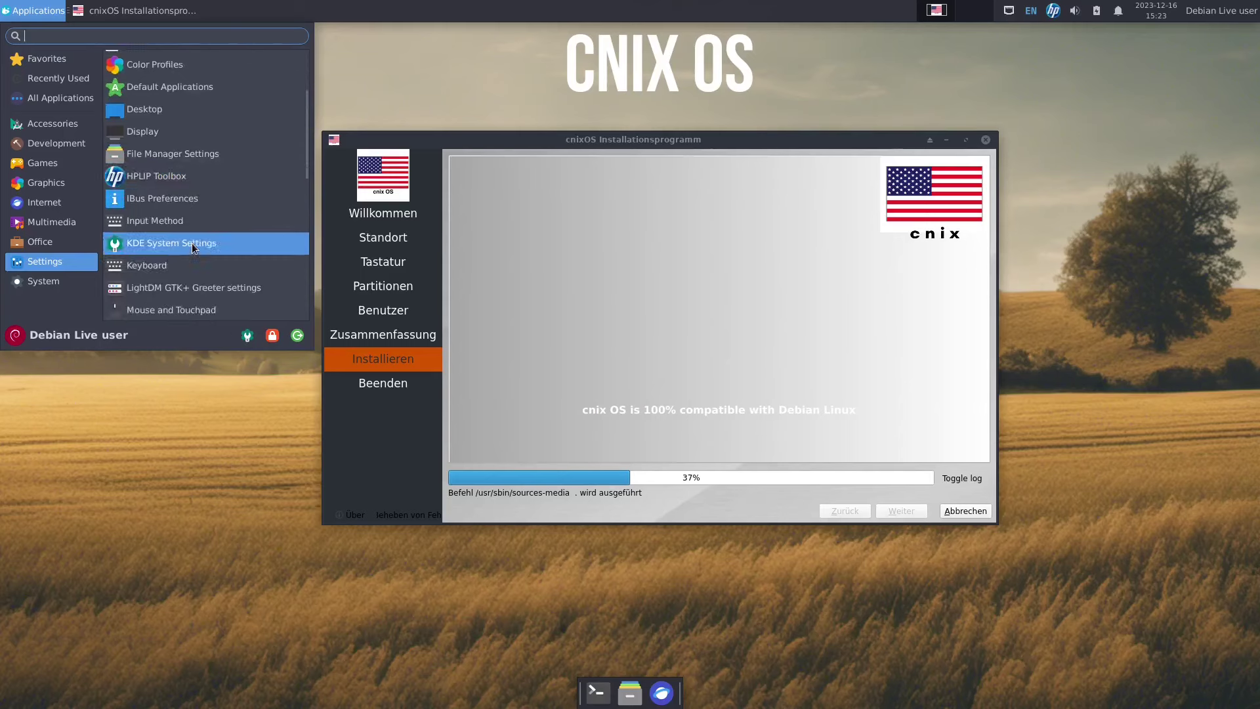
Show the System category and scroll down to Xfce Terminal.
click(44, 280)
scroll(143, 184, down, 2)
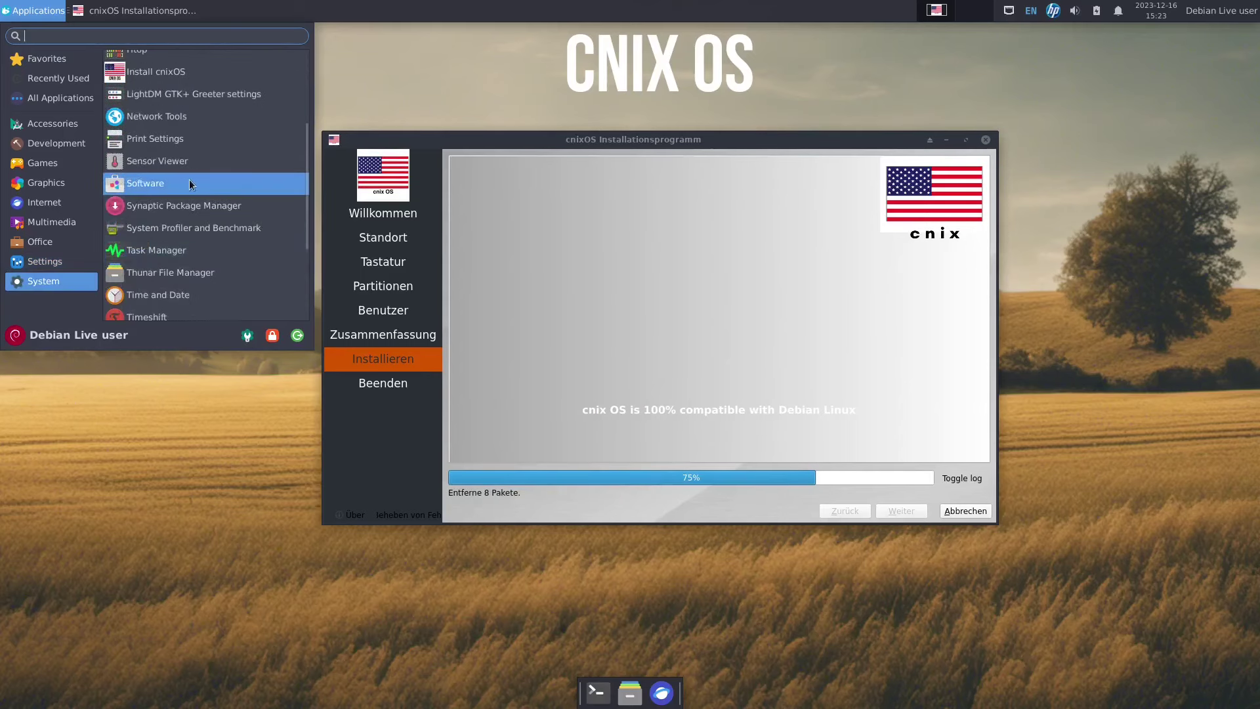
scroll(189, 184, down, 3)
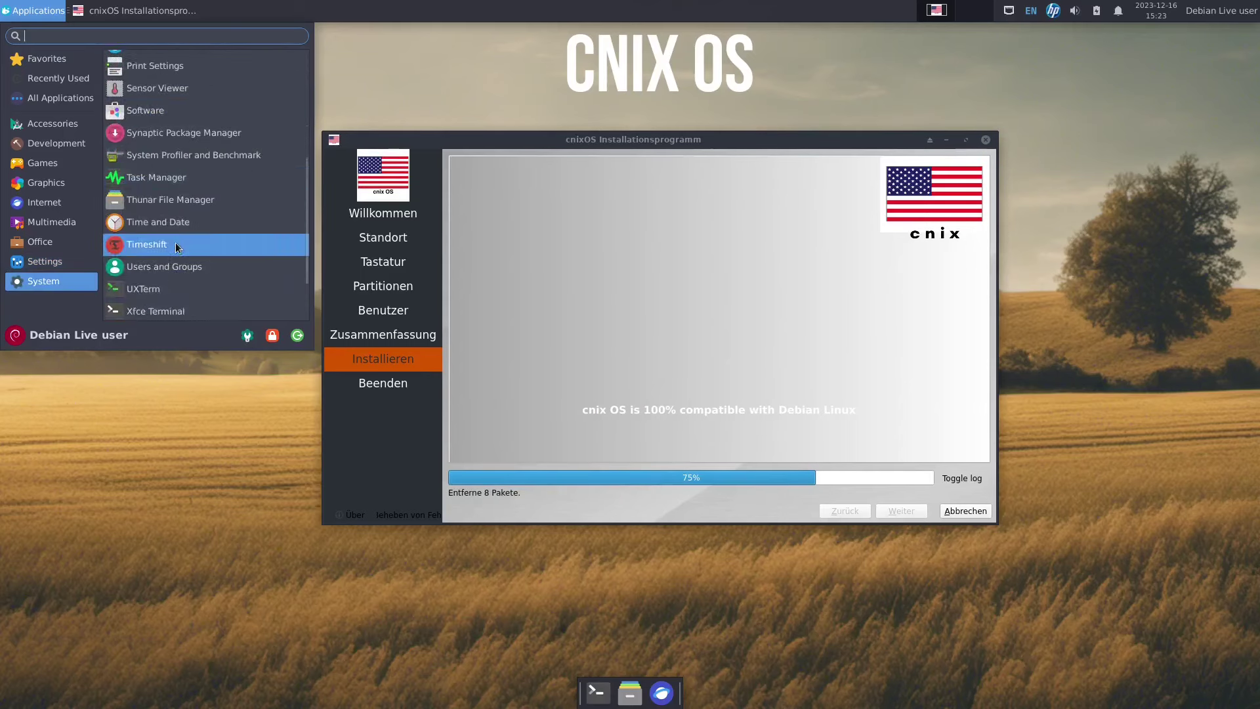
scroll(176, 246, down, 3)
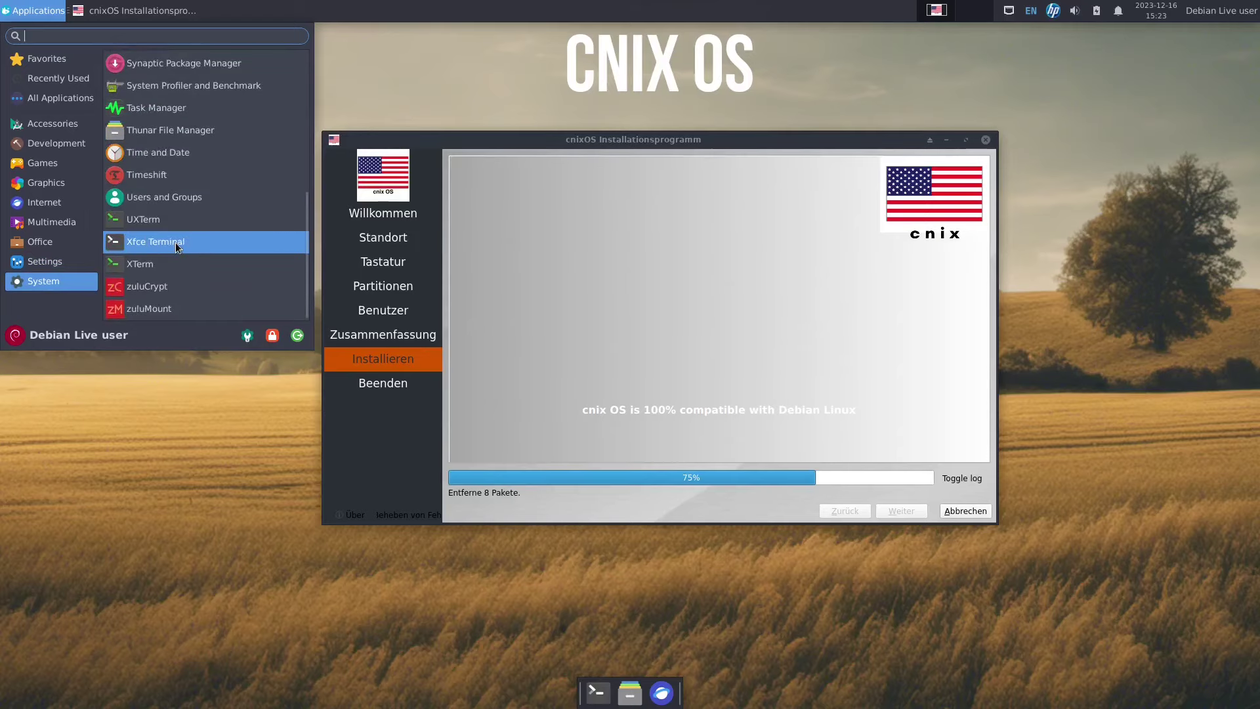
Briefly open Xfce Terminal, finish Calamares to reboot, then open the Anwendungen menu.
click(175, 242)
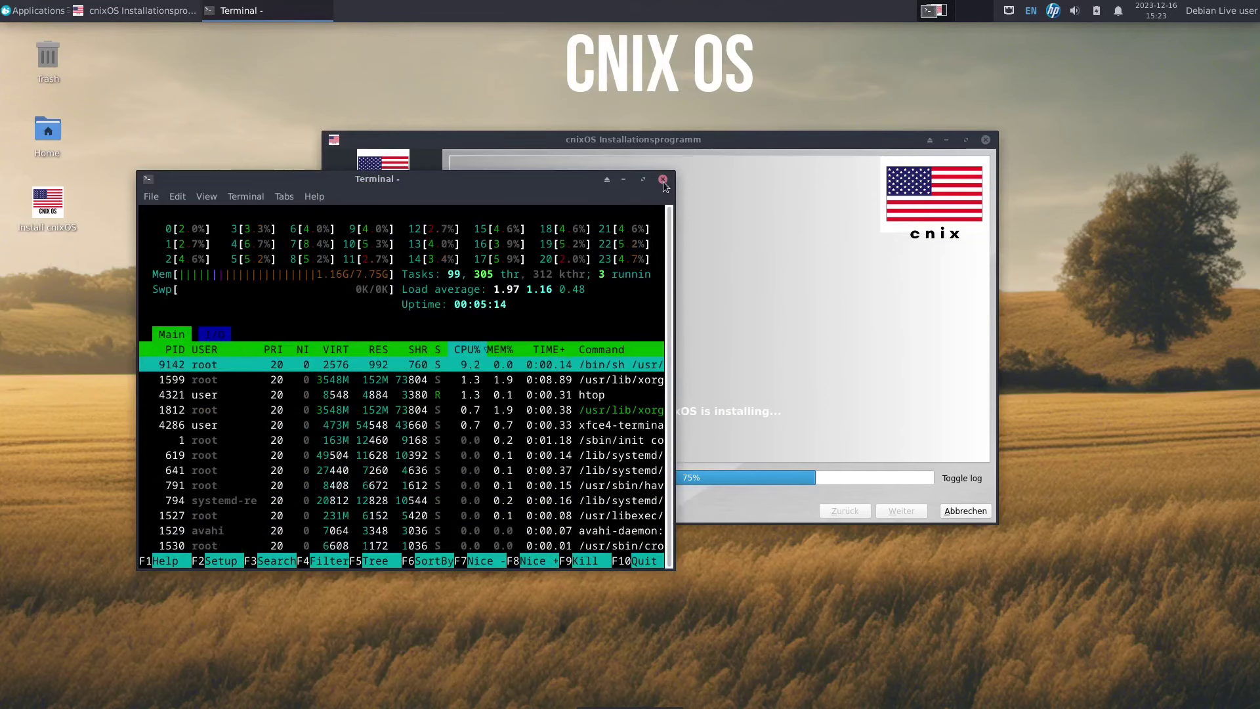
click(663, 180)
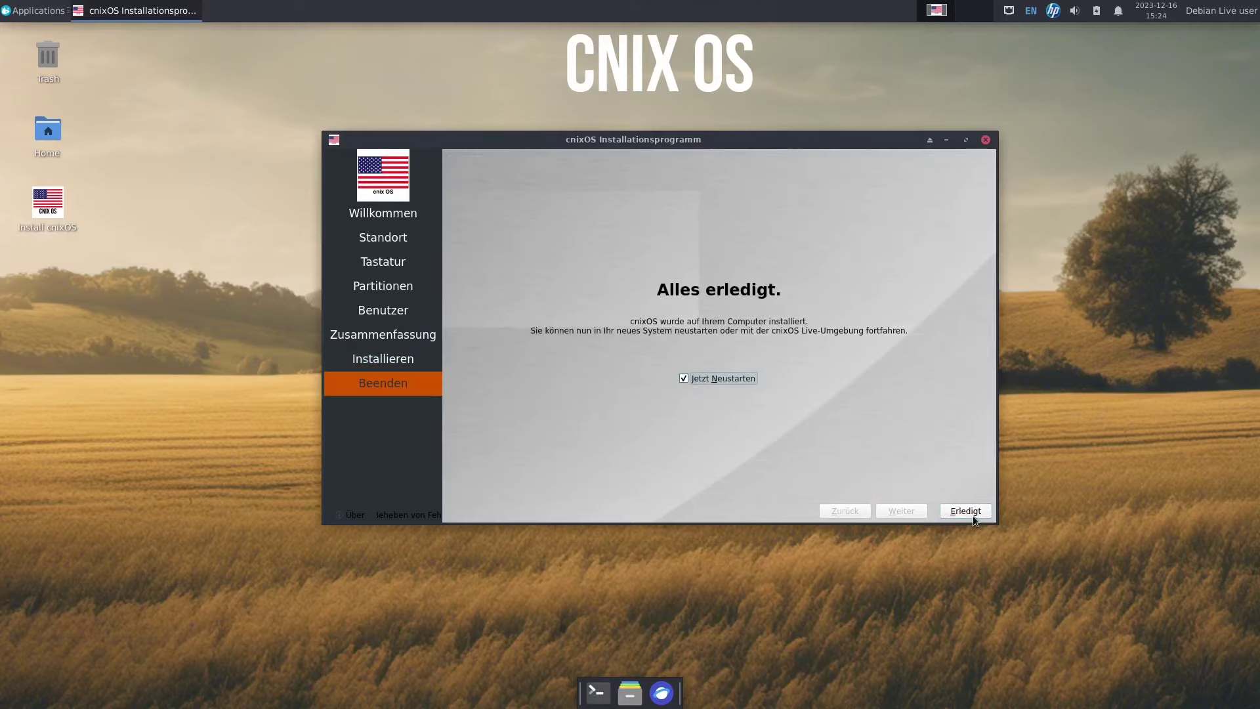
click(972, 514)
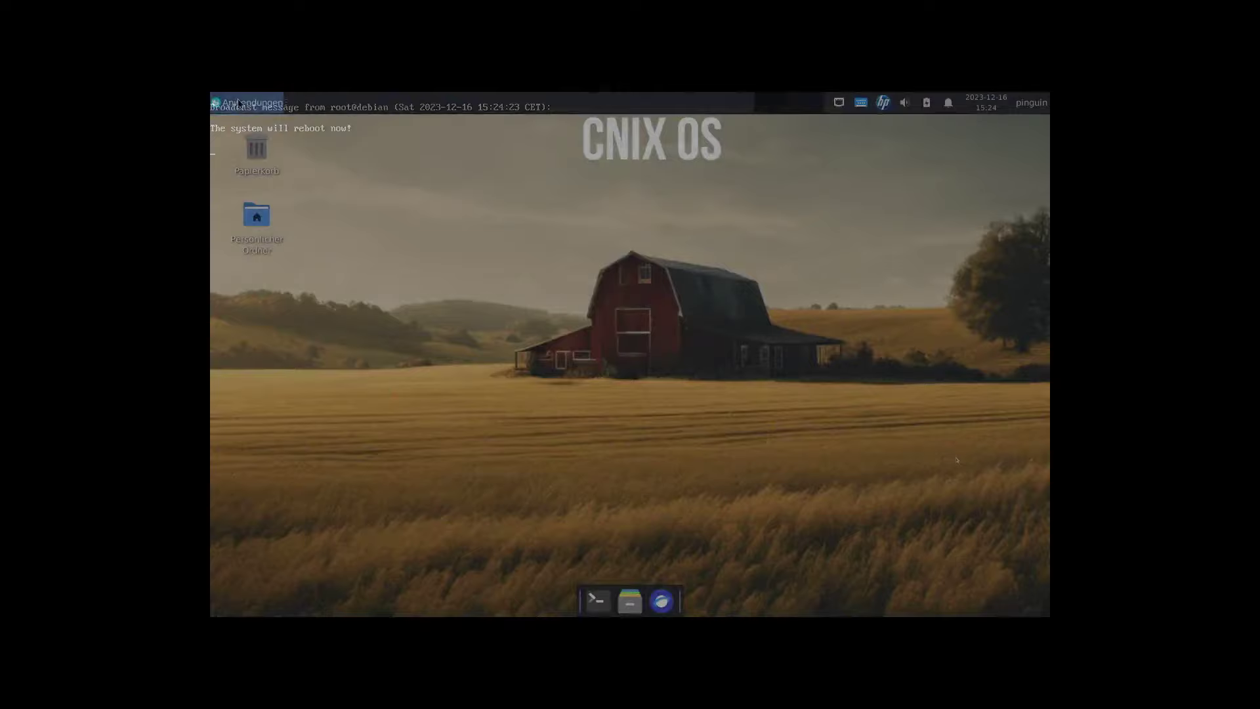
click(250, 102)
In Anzeige, switch the screen to 1920x1080 at 60 Hz, keep the change, and close the settings.
click(463, 427)
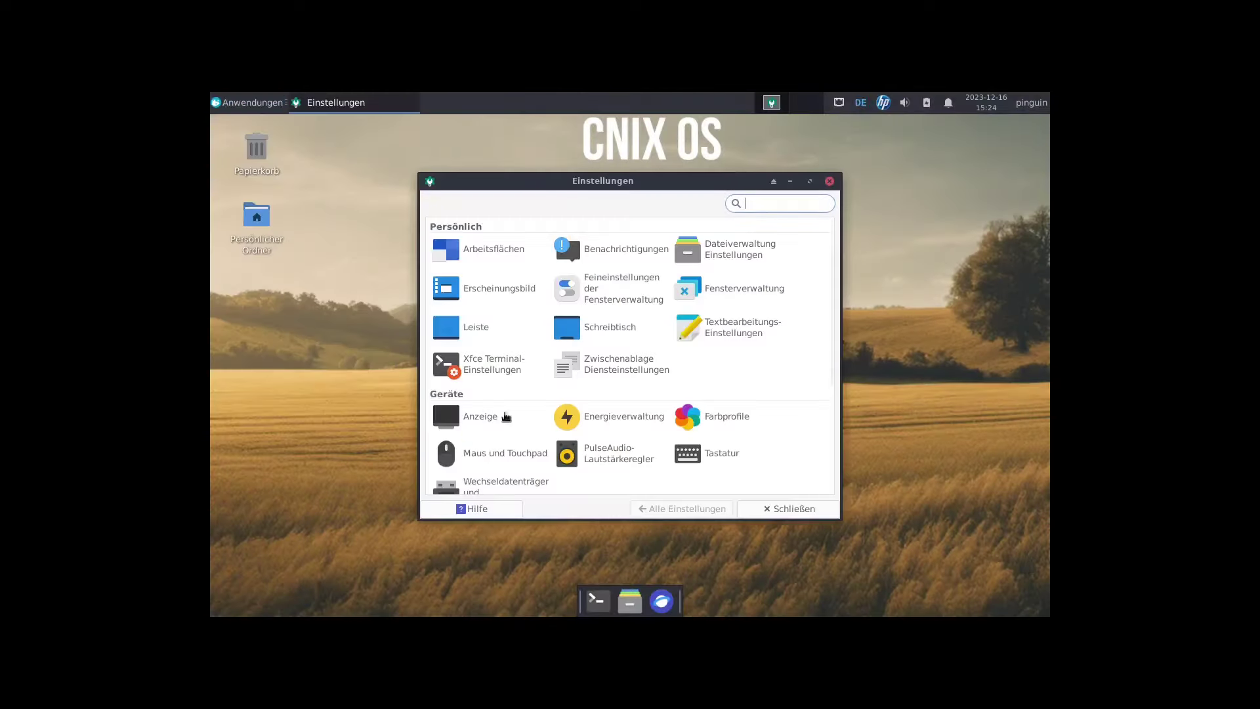
click(483, 417)
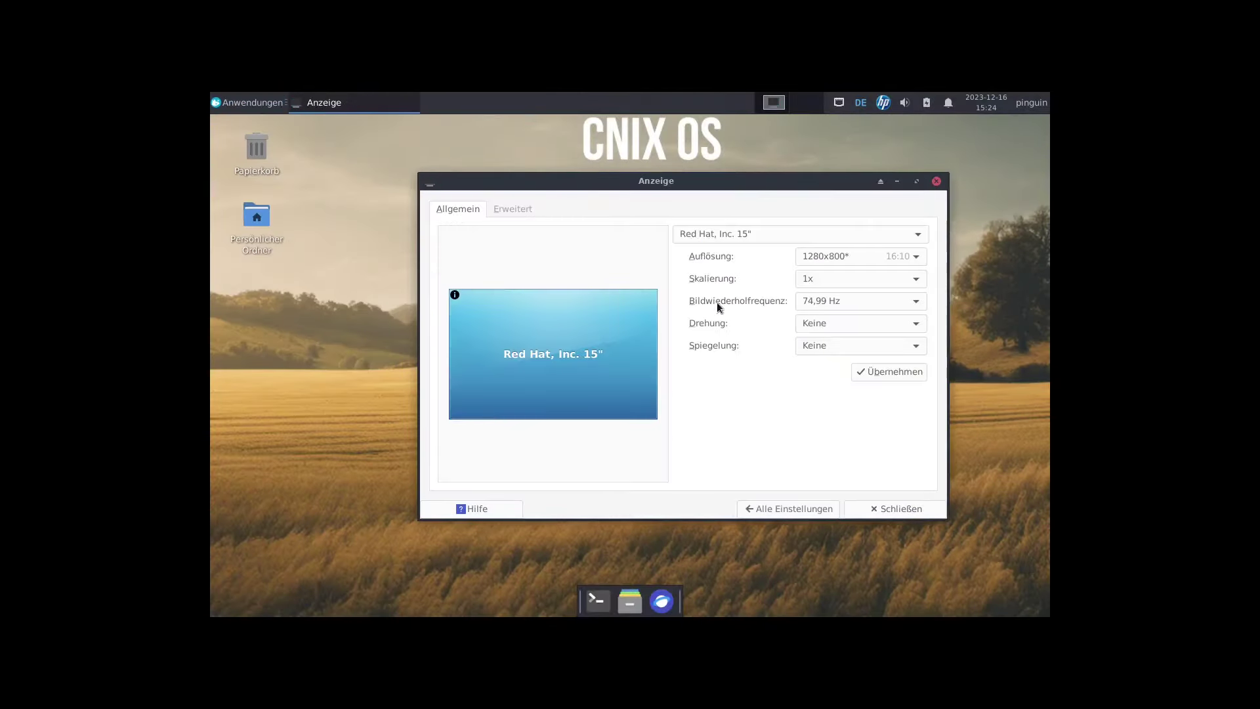
click(836, 258)
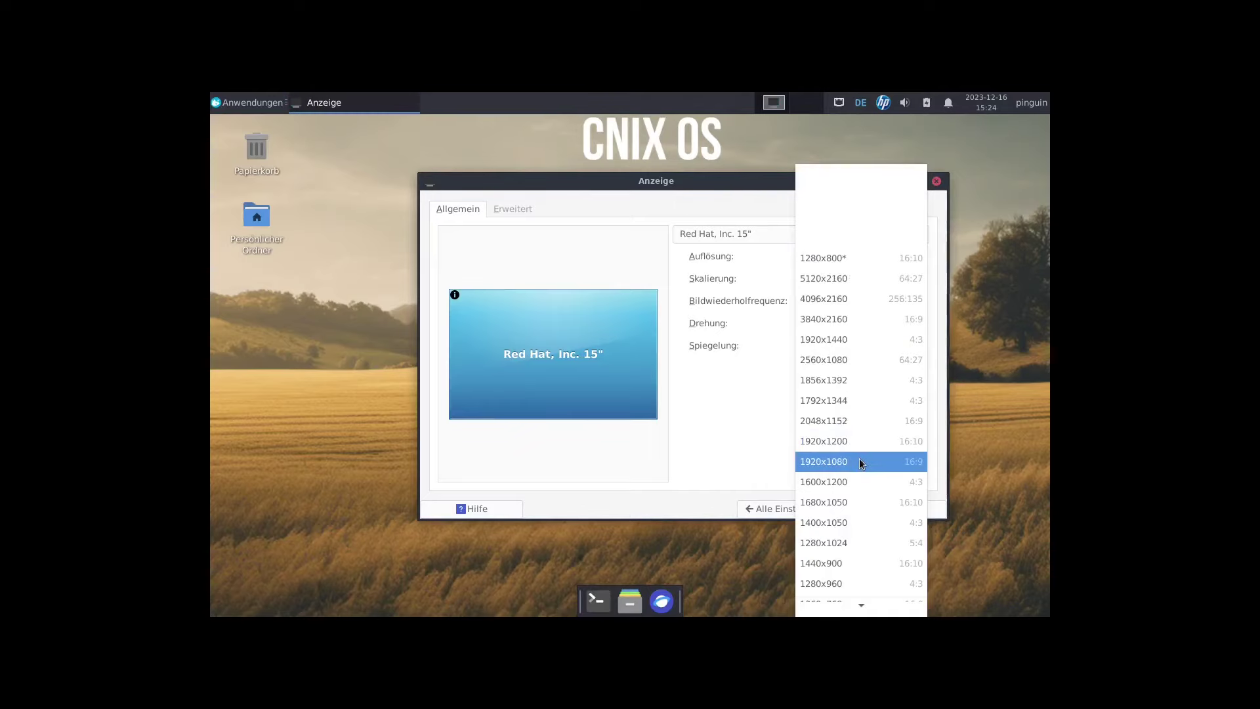
click(923, 467)
click(889, 372)
click(579, 381)
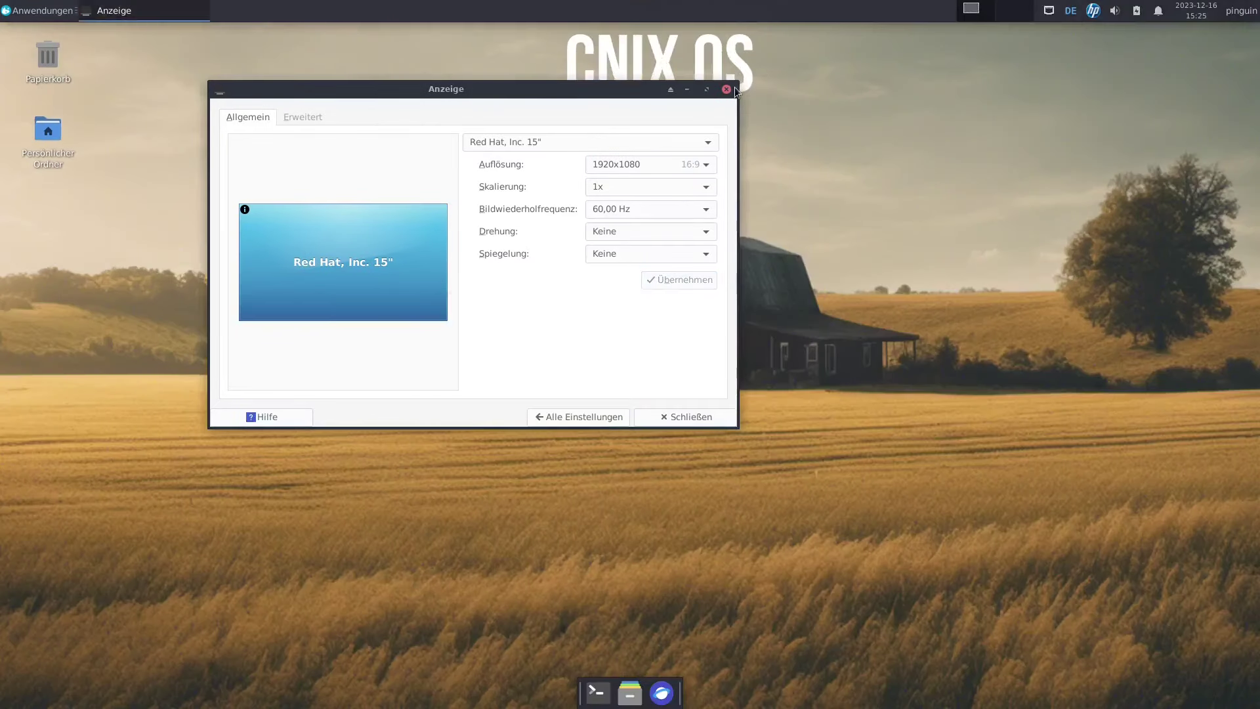
click(726, 88)
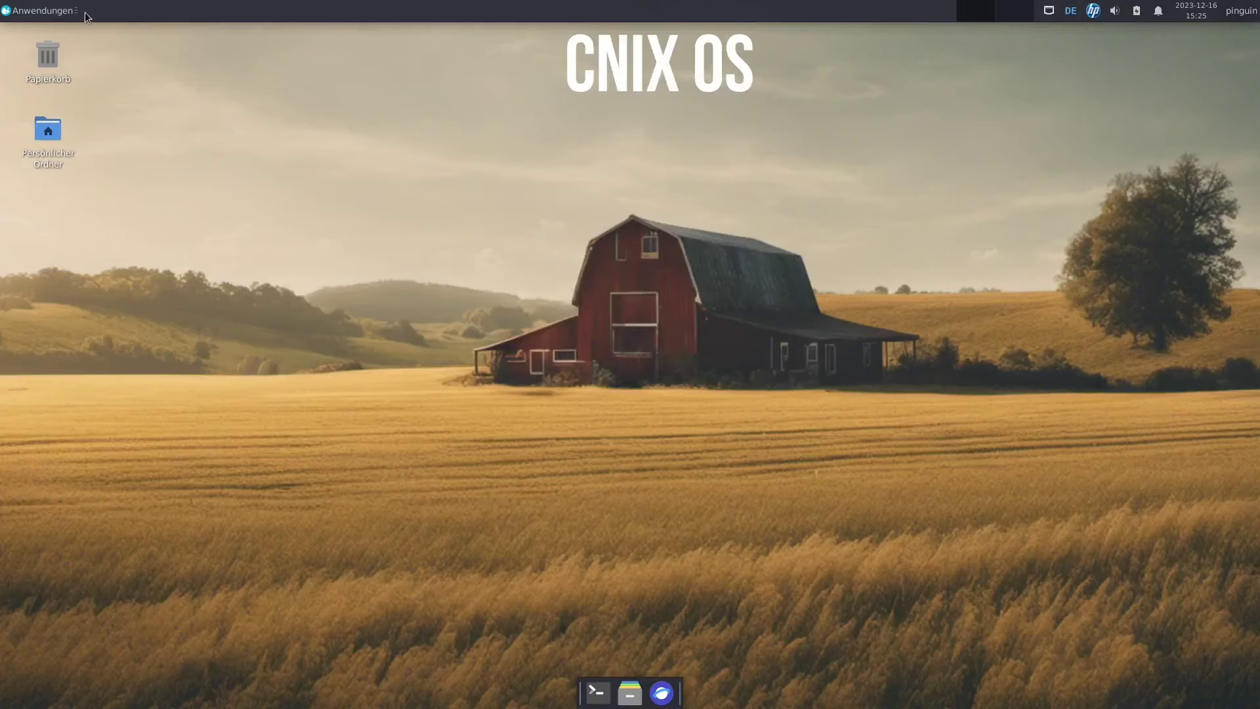
Run neofetch in a terminal to show the Debian 12 bookworm system summary, then close it.
click(598, 693)
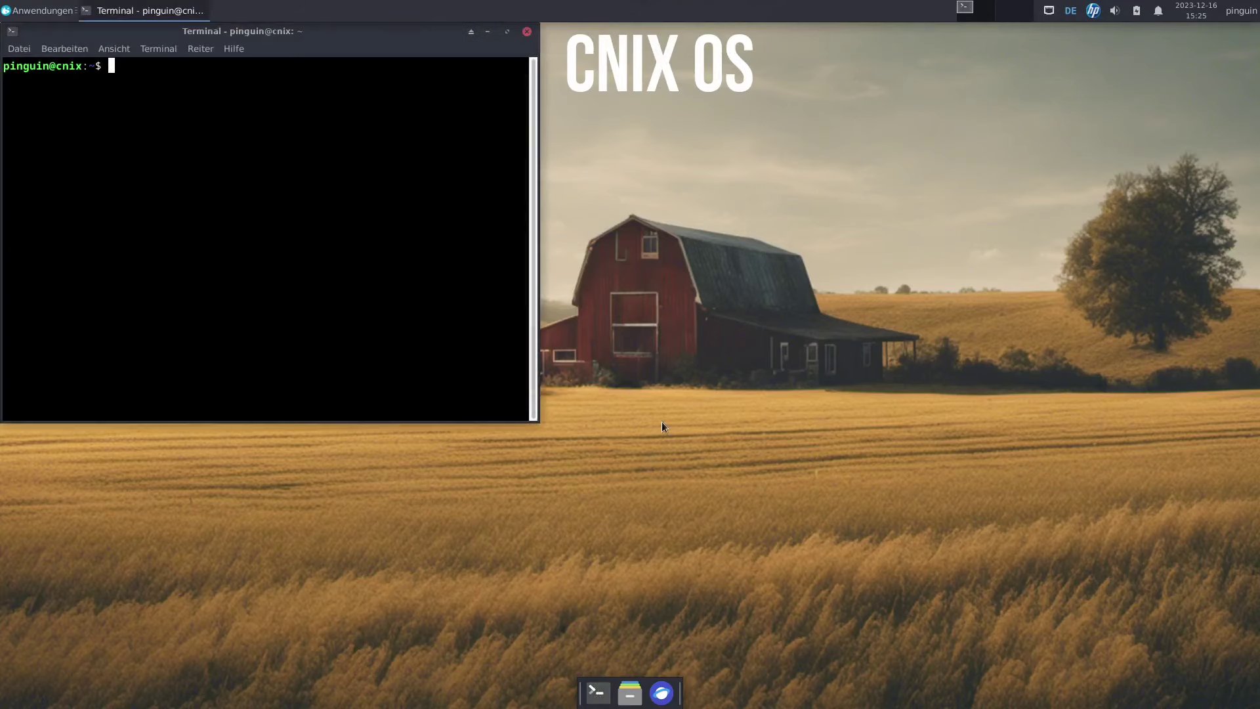
text(neofetch)
key(Return)
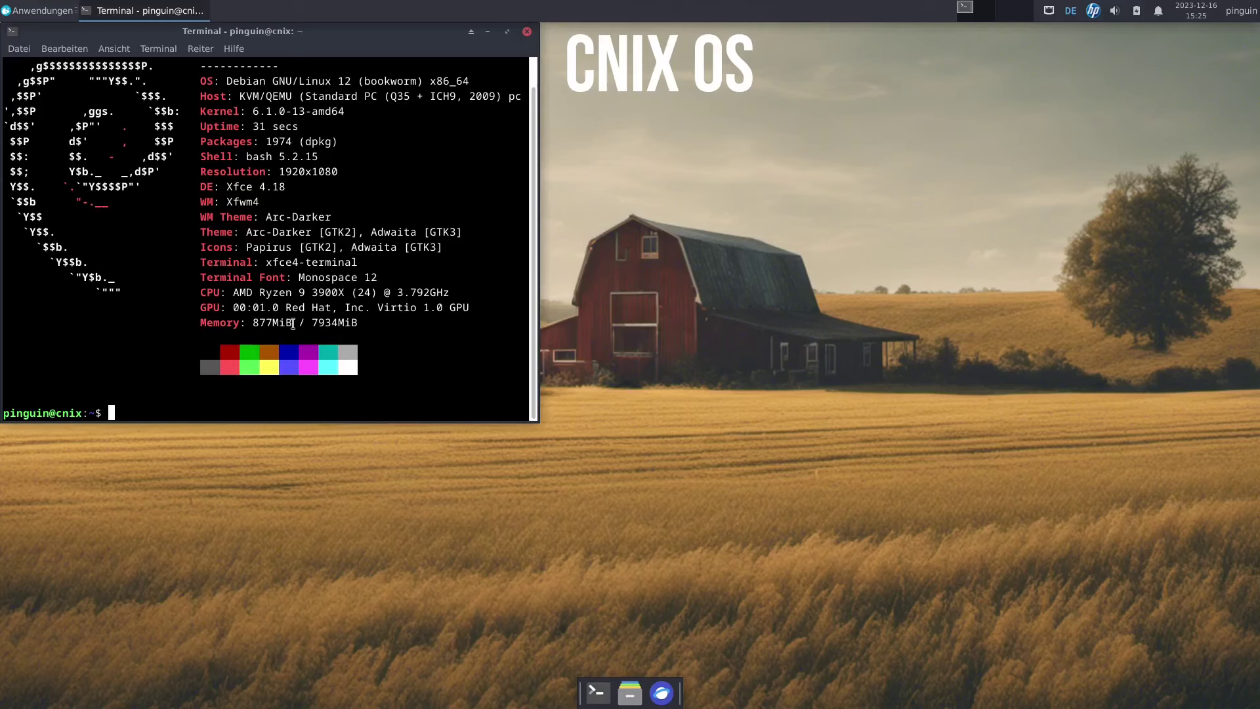
drag(338, 30, 715, 147)
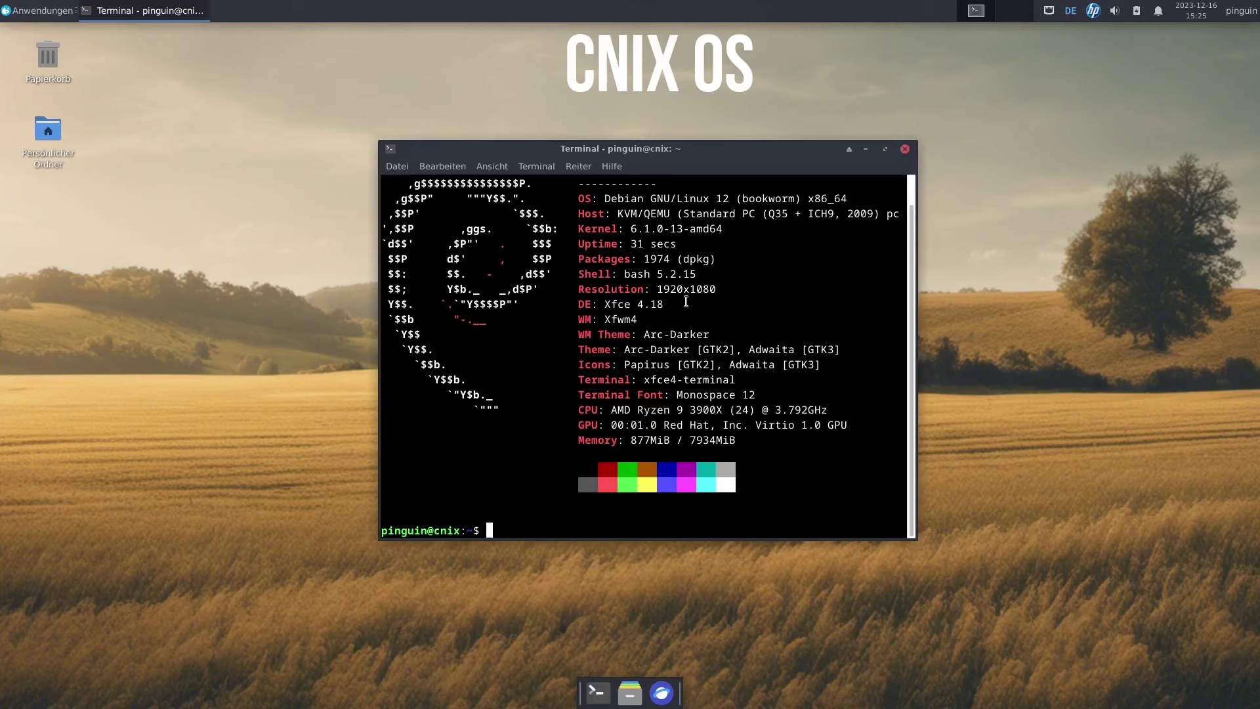
click(906, 149)
Launch Timeshift from Anwendungen > System and authorise it with the account password.
click(42, 11)
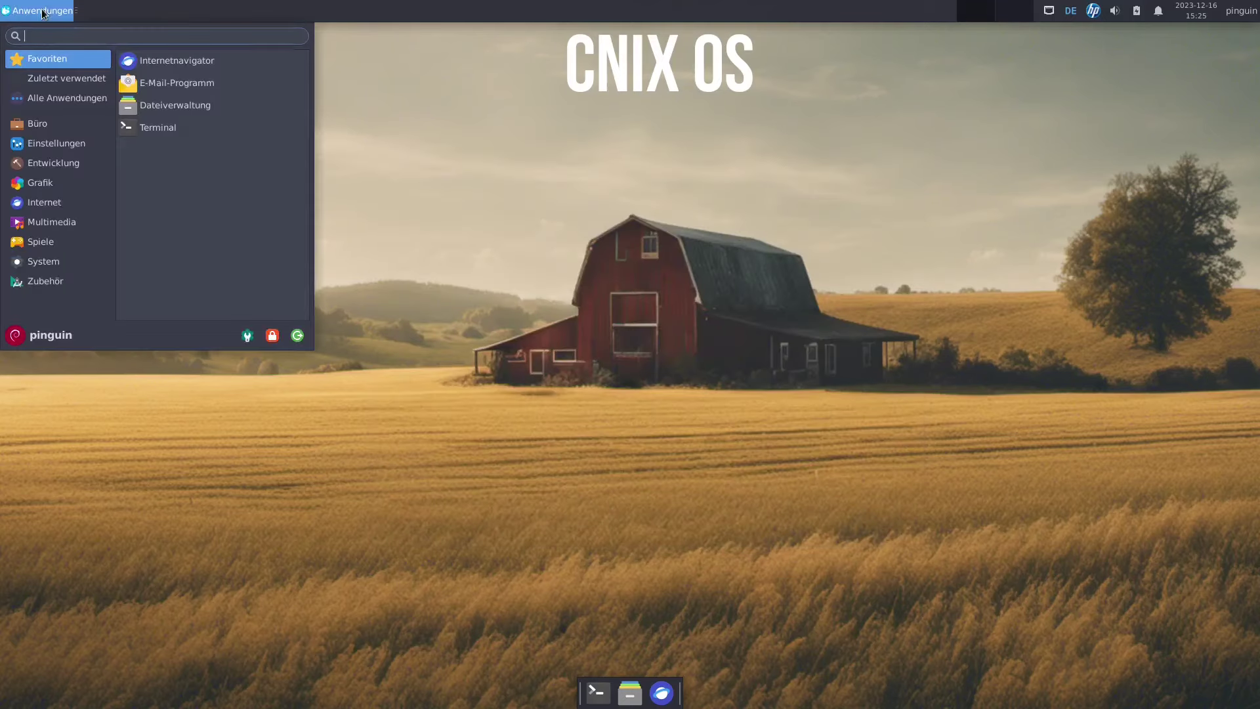
click(44, 264)
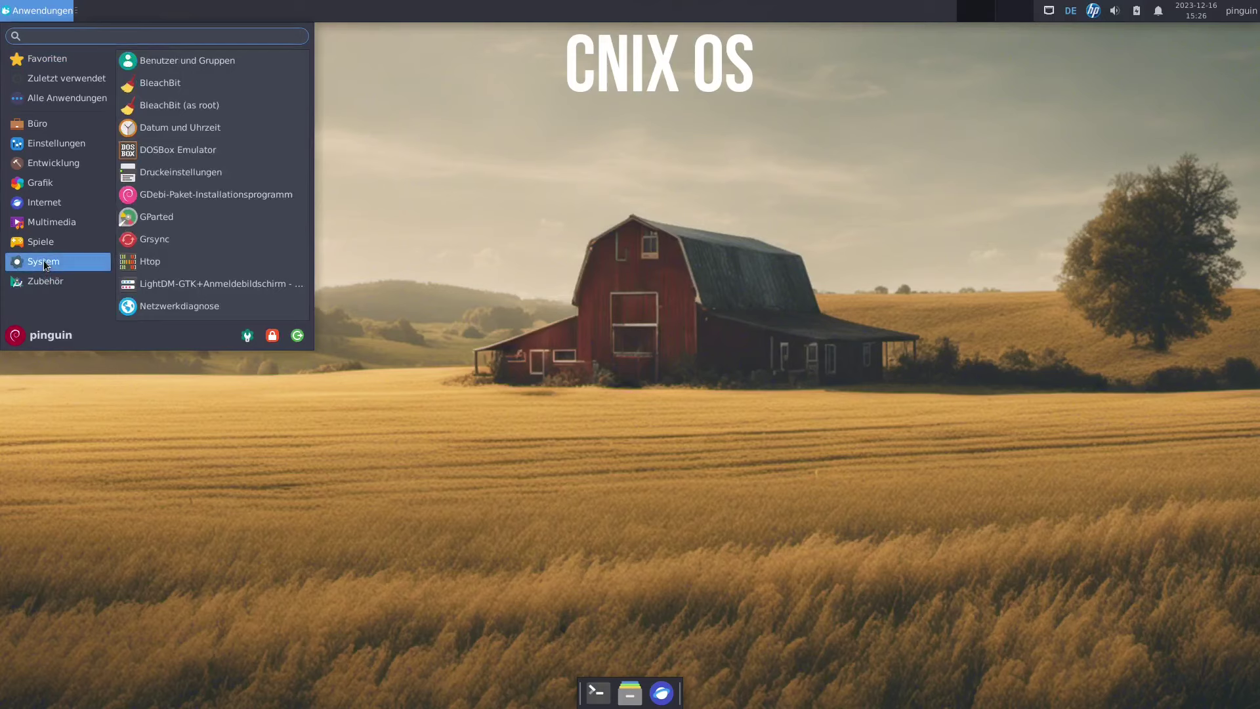
scroll(262, 230, down, 5)
click(188, 241)
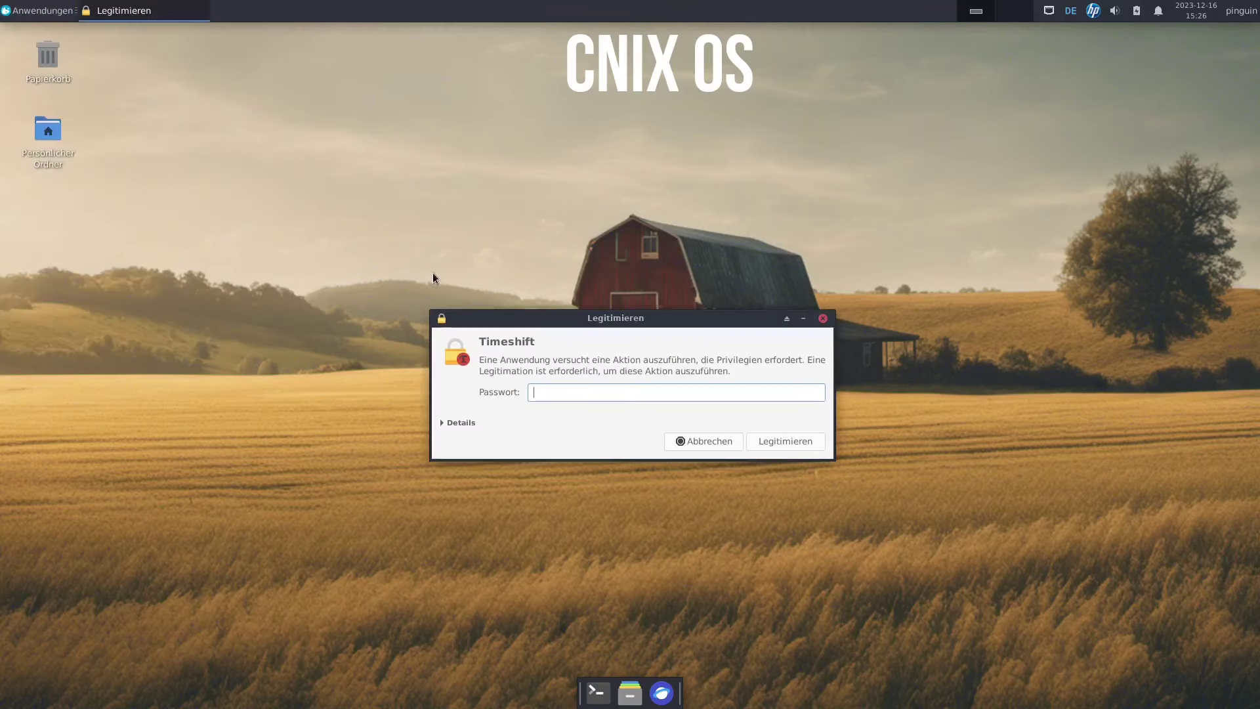
text(*****)
key(Return)
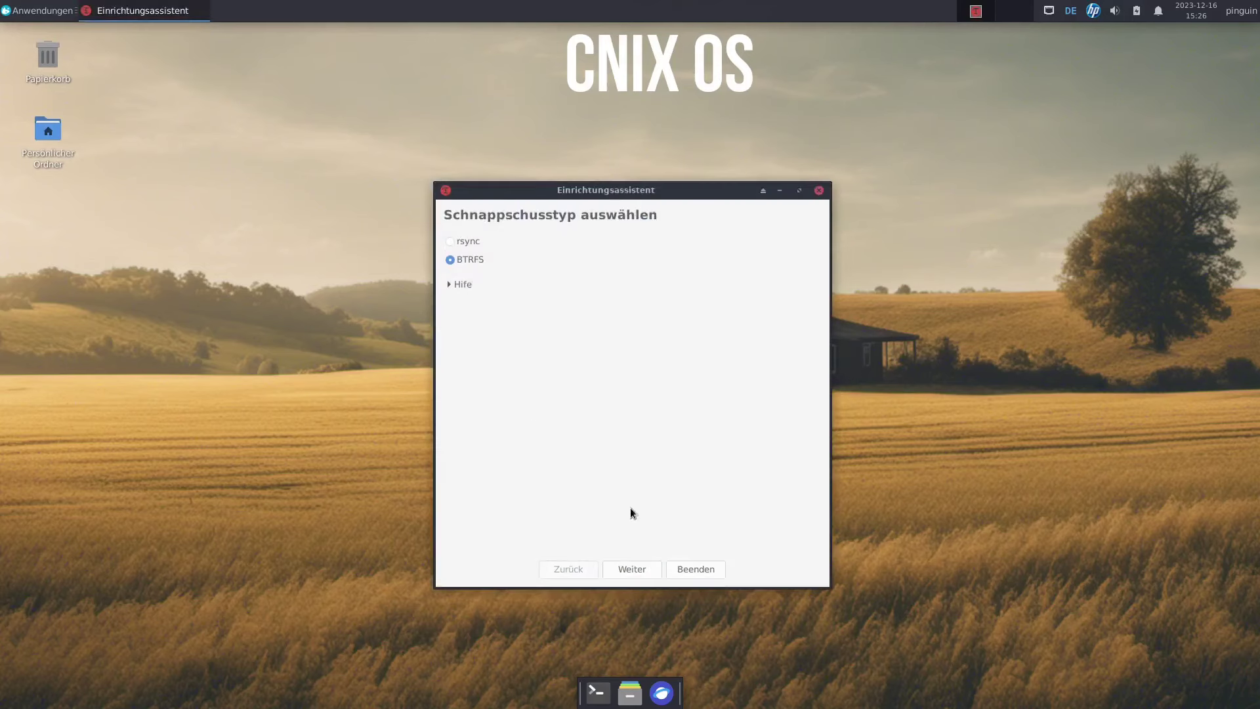
click(641, 567)
click(643, 568)
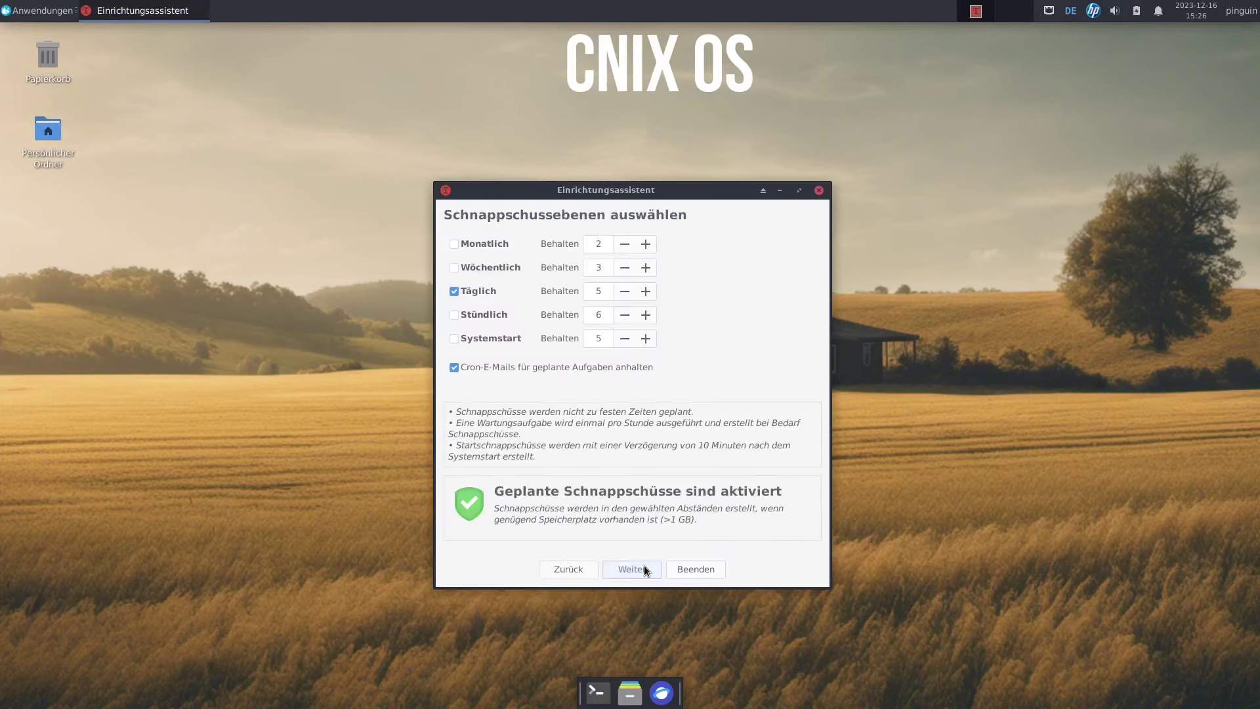
click(643, 568)
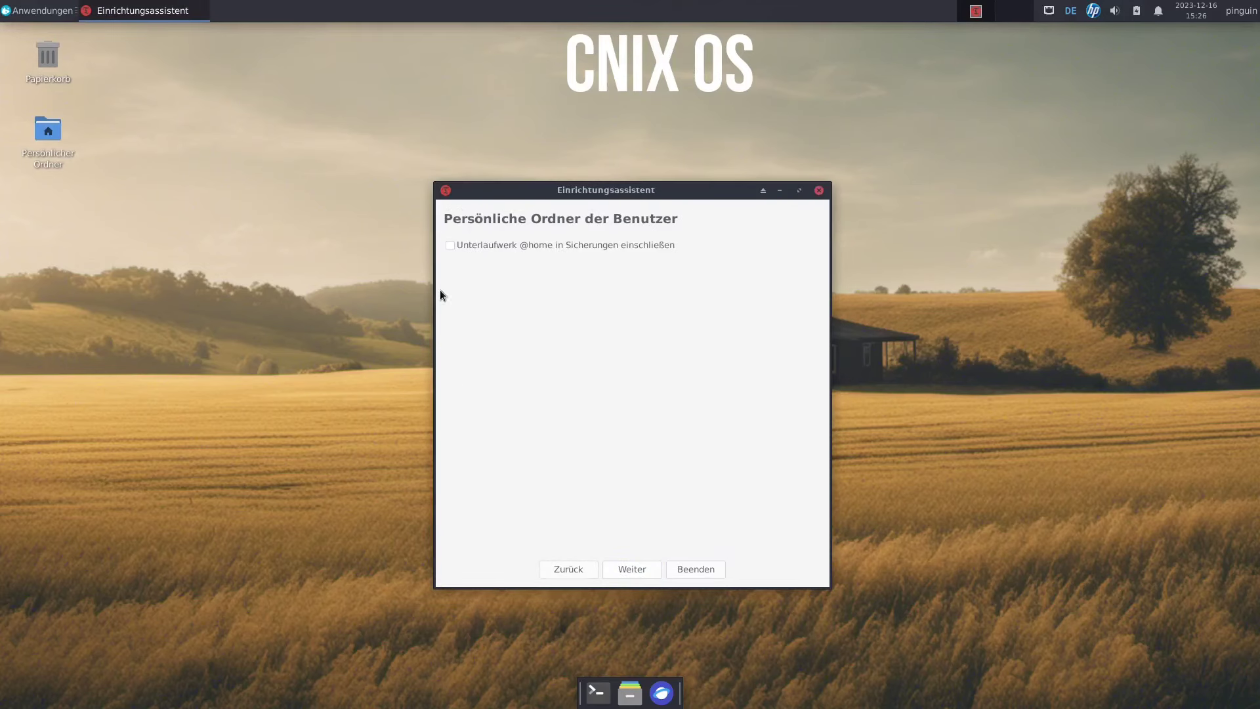
click(648, 569)
click(648, 569)
click(394, 203)
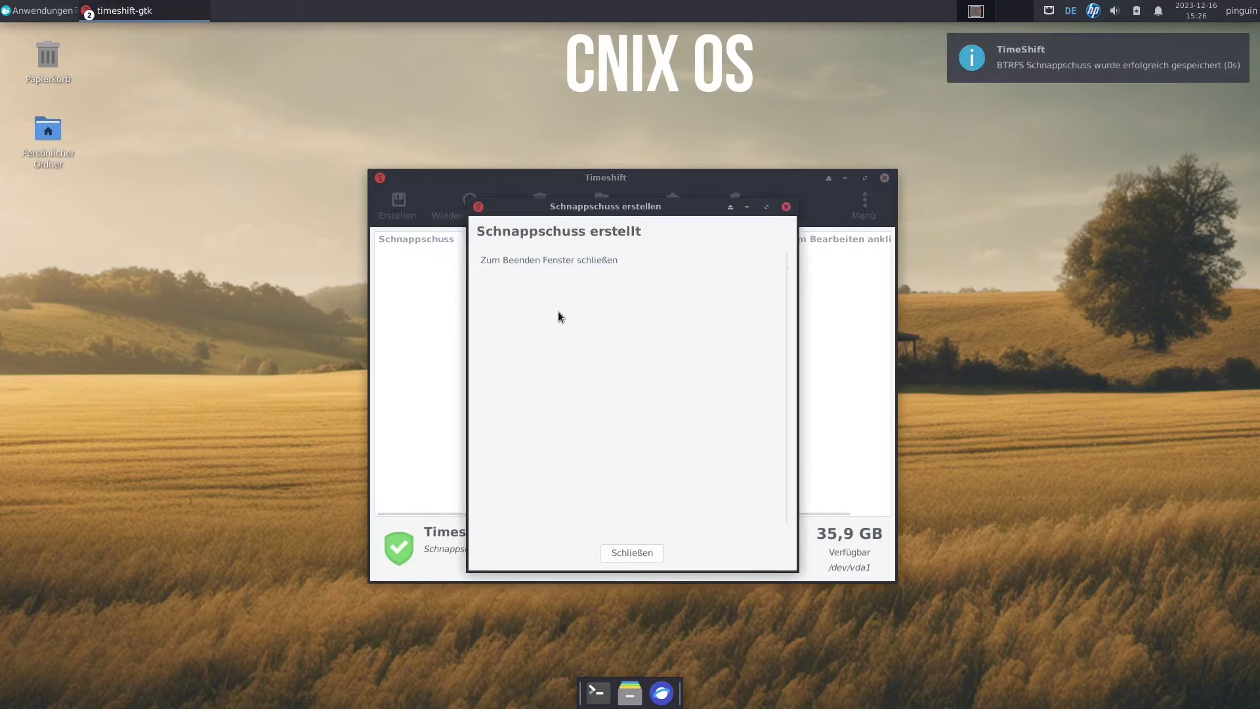
click(446, 258)
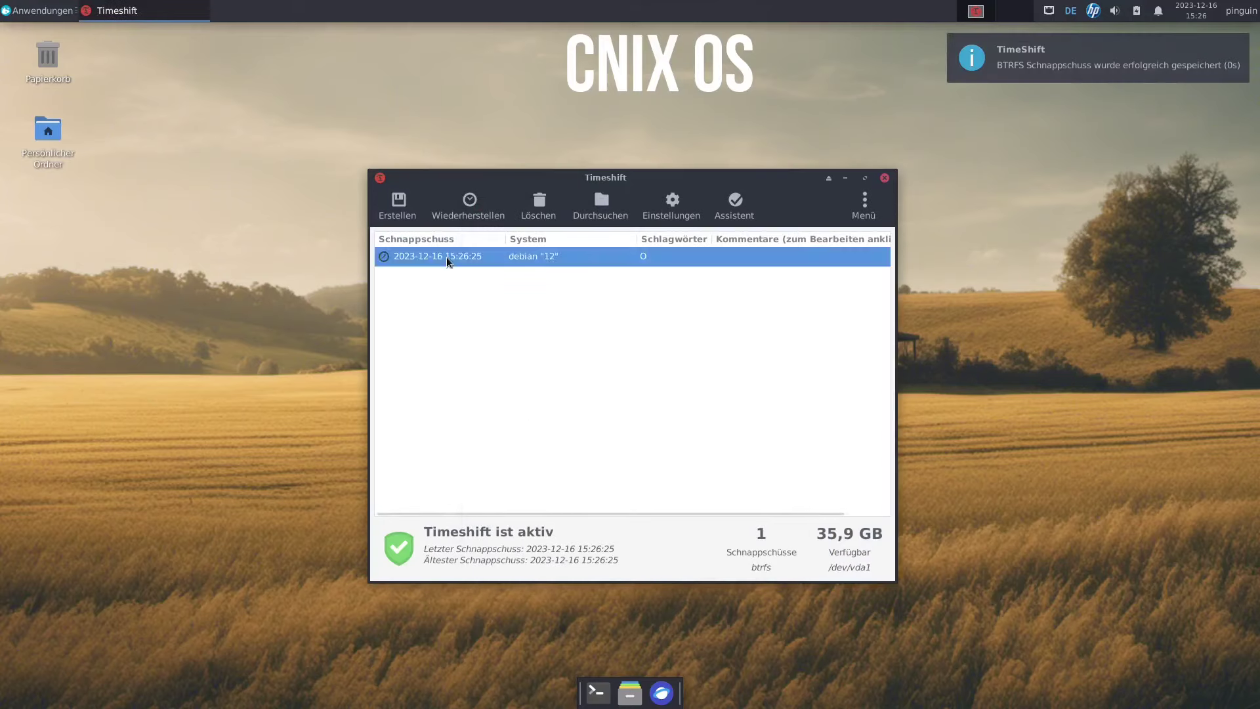
key(alt+F4)
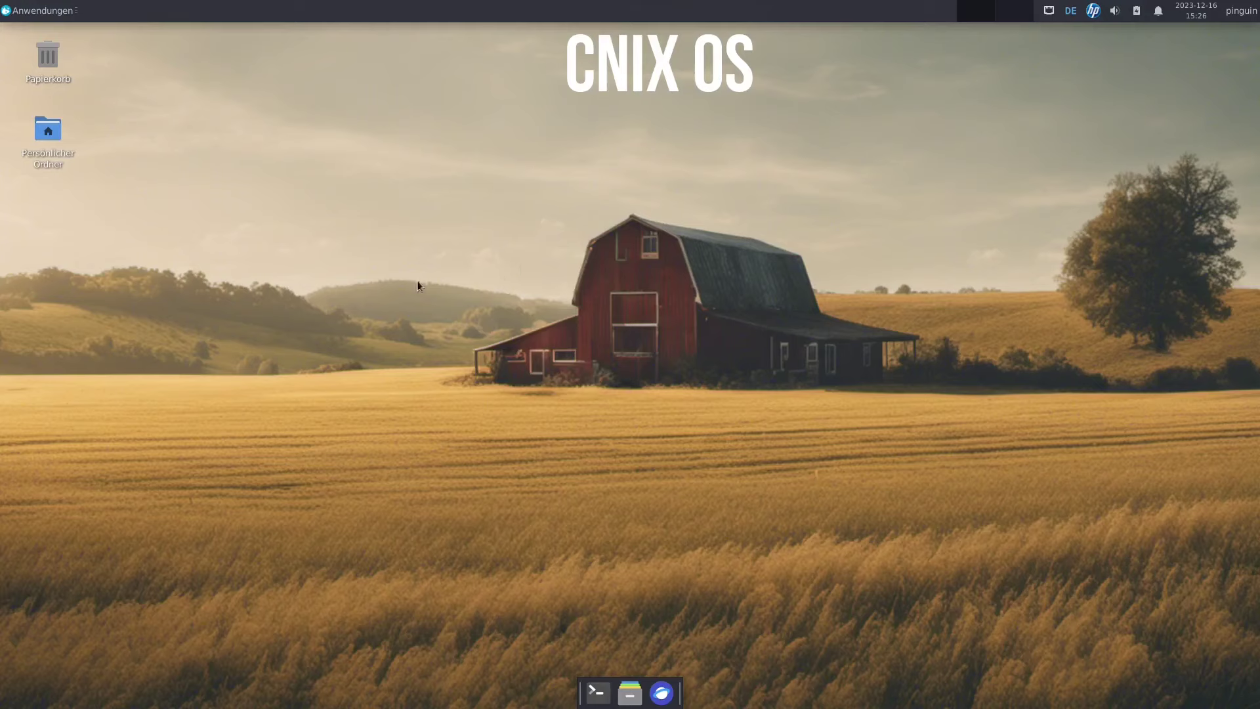
Look through the Office category of the applications menu and the user session menu.
click(26, 10)
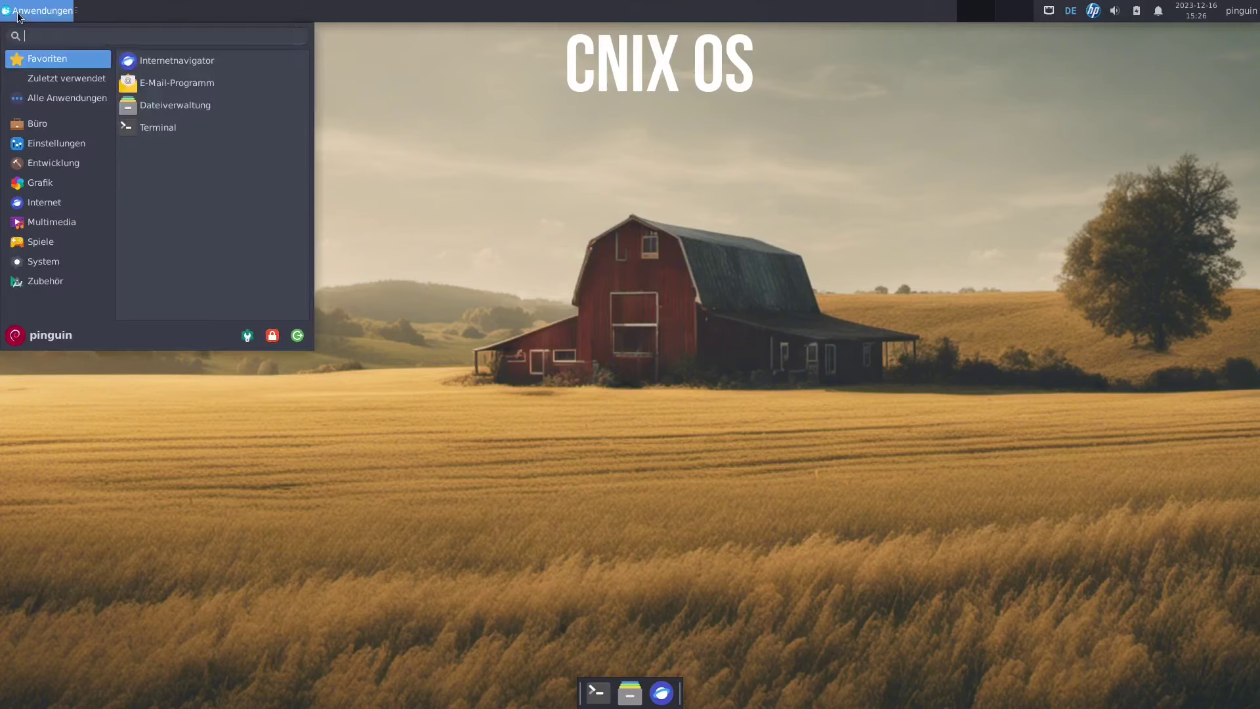
click(32, 124)
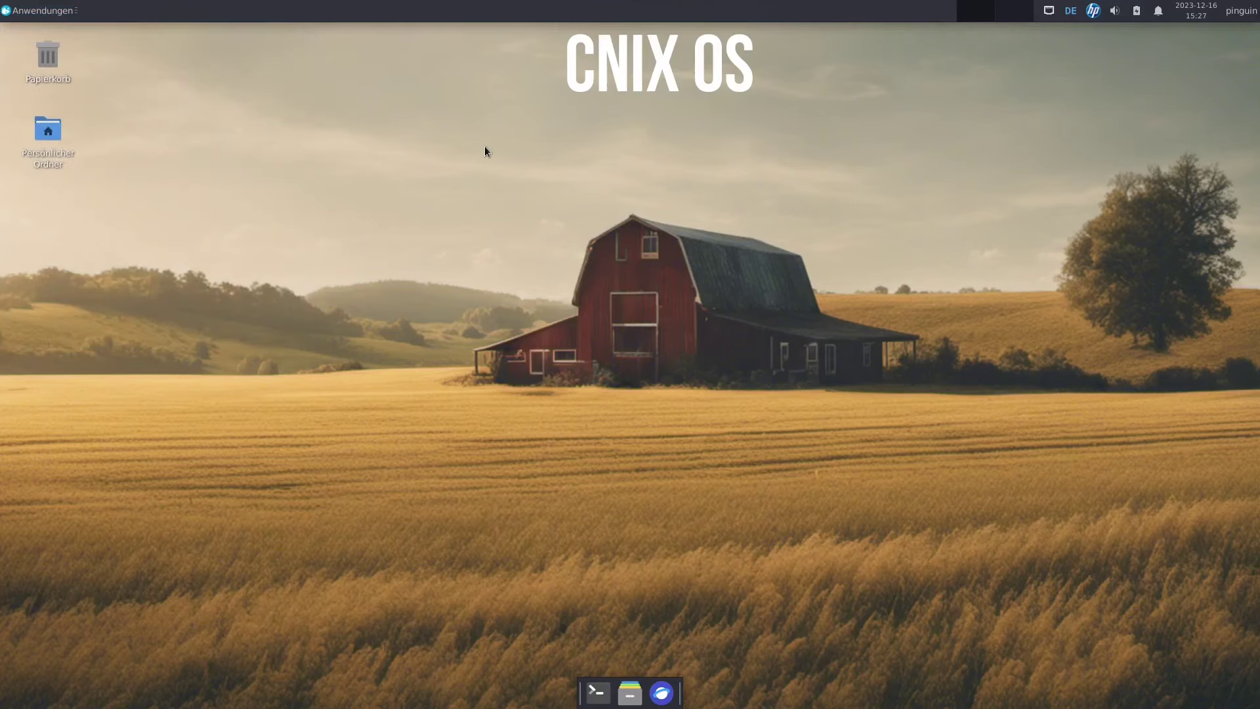
click(62, 11)
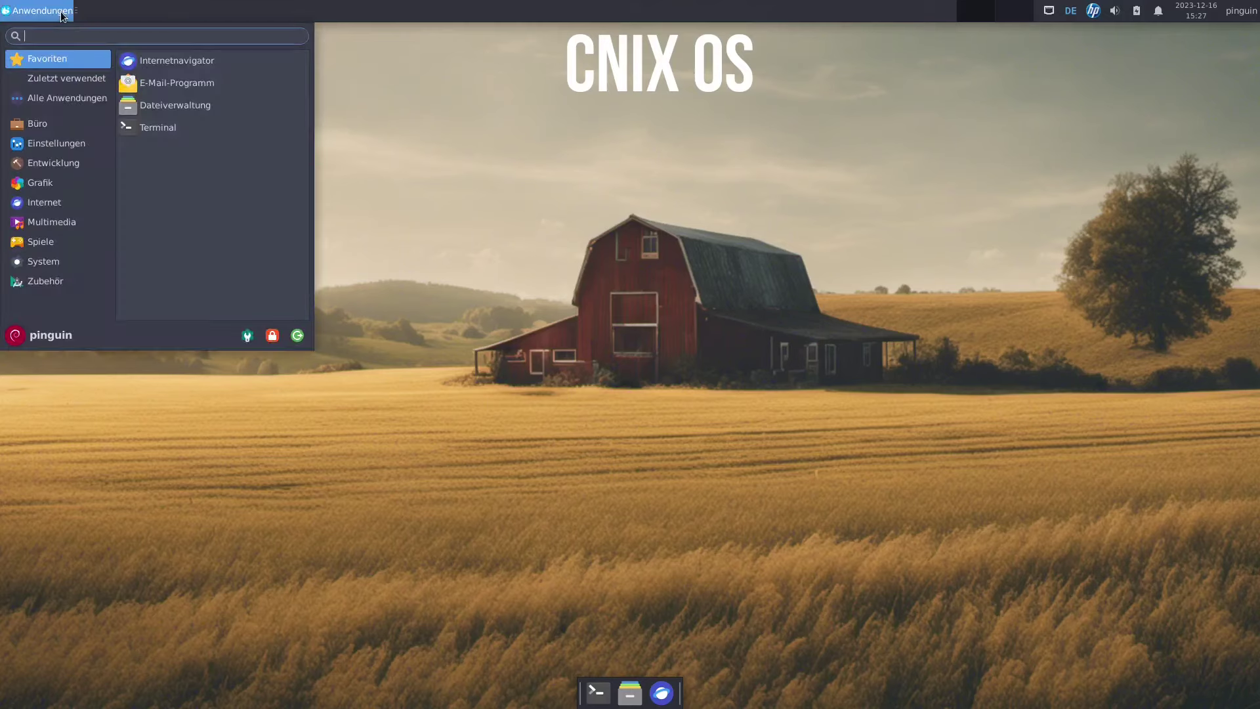
click(63, 14)
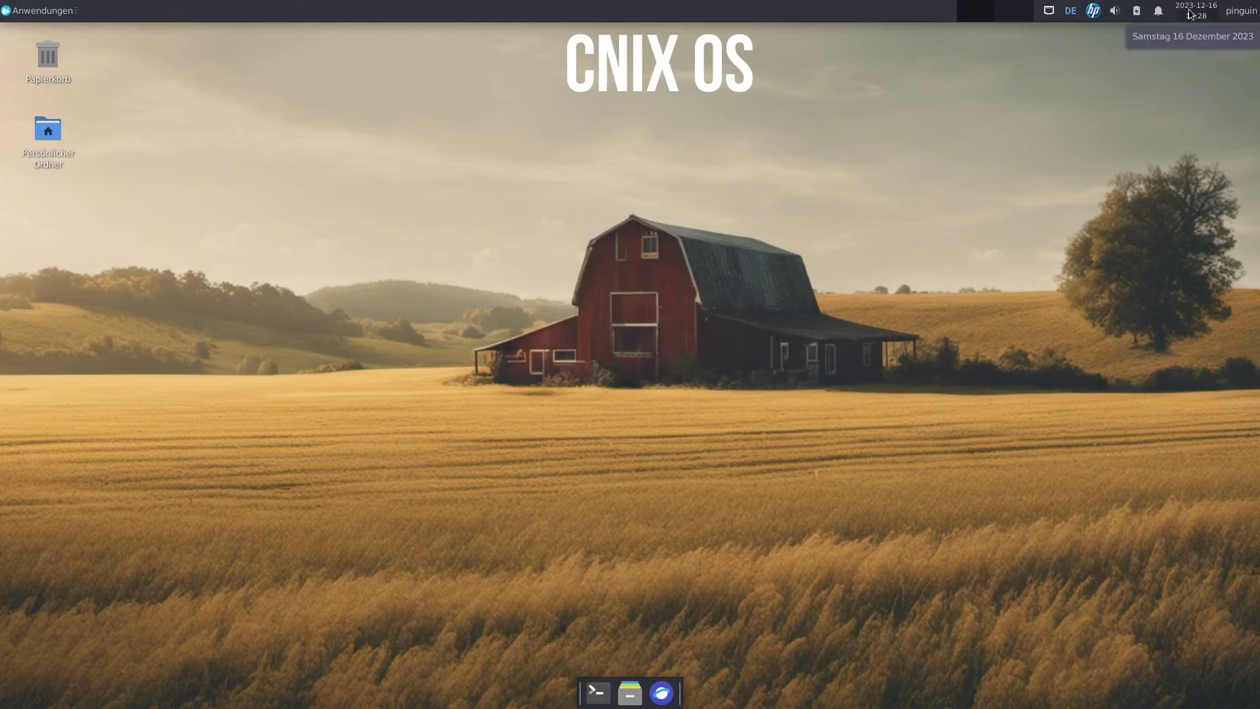
click(1239, 18)
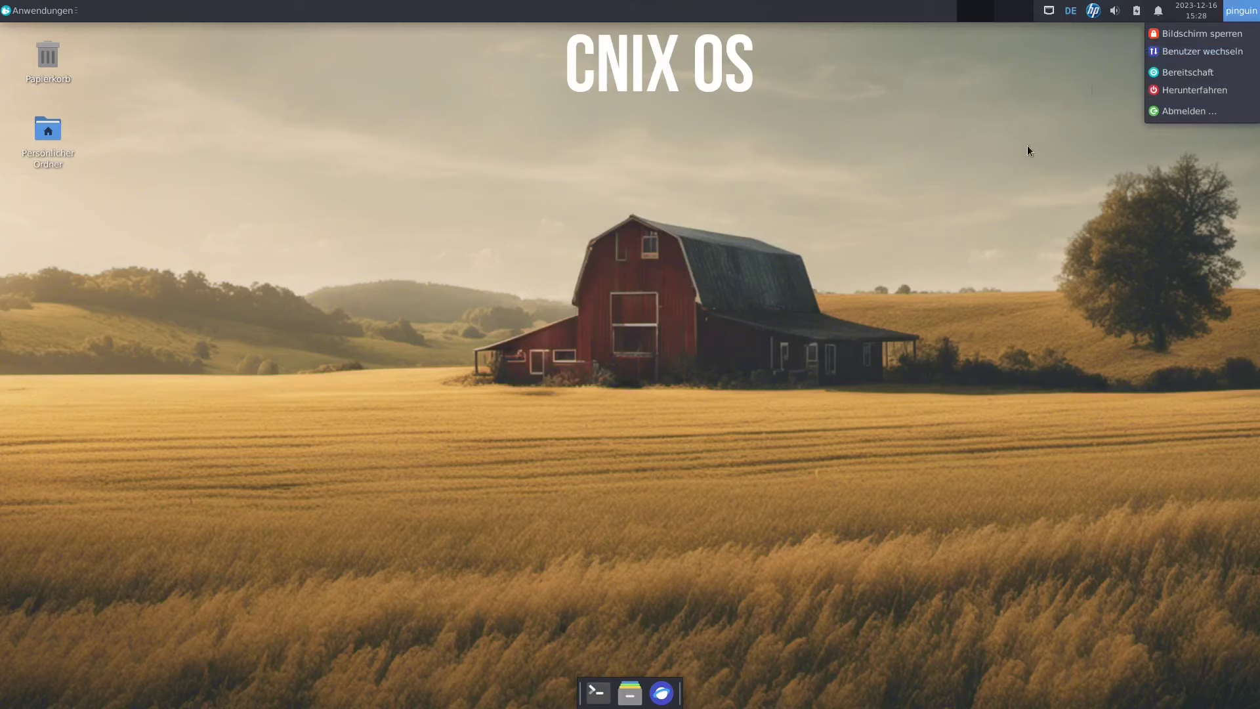
click(1009, 169)
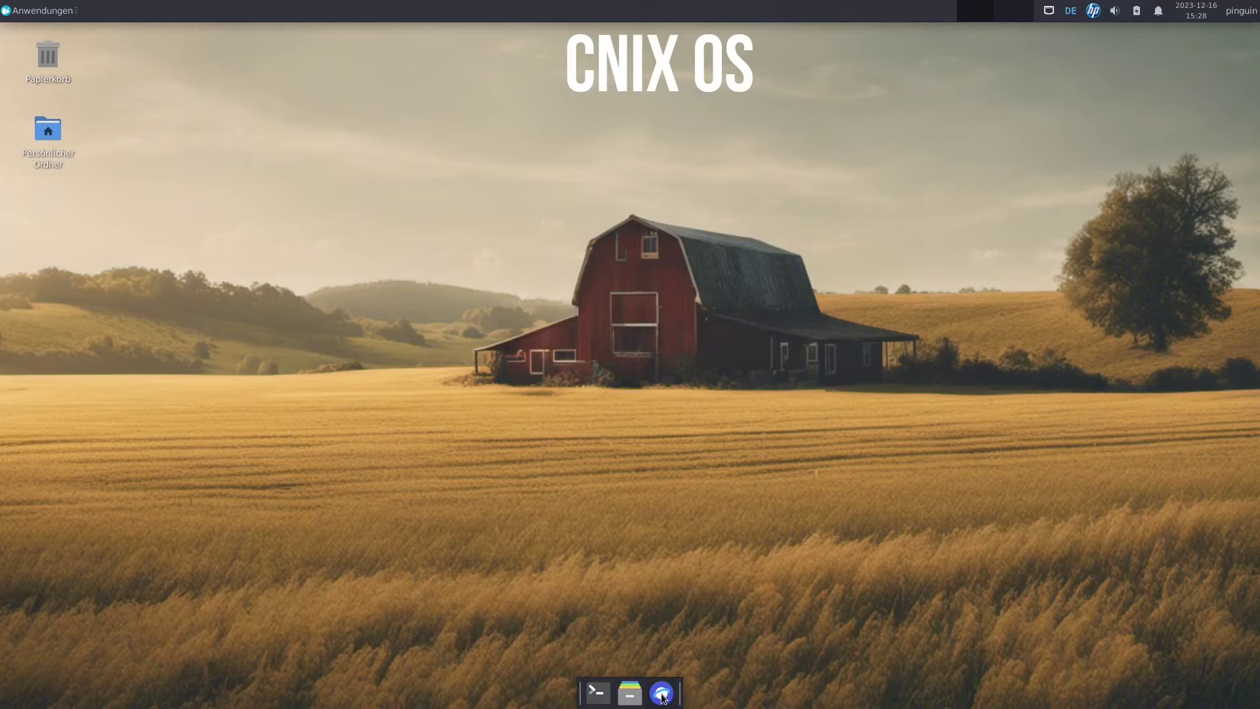
Open the home folder in Thunar, centre the window, then close it.
click(630, 694)
drag(509, 61, 639, 61)
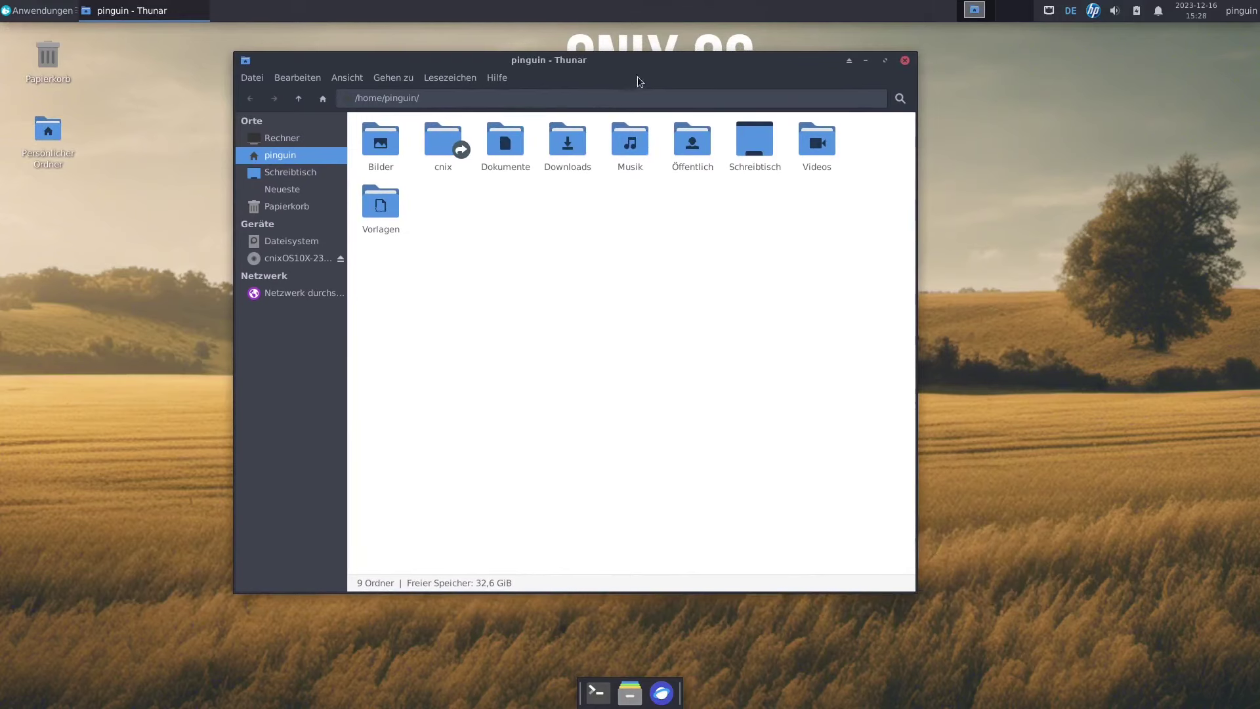
click(905, 61)
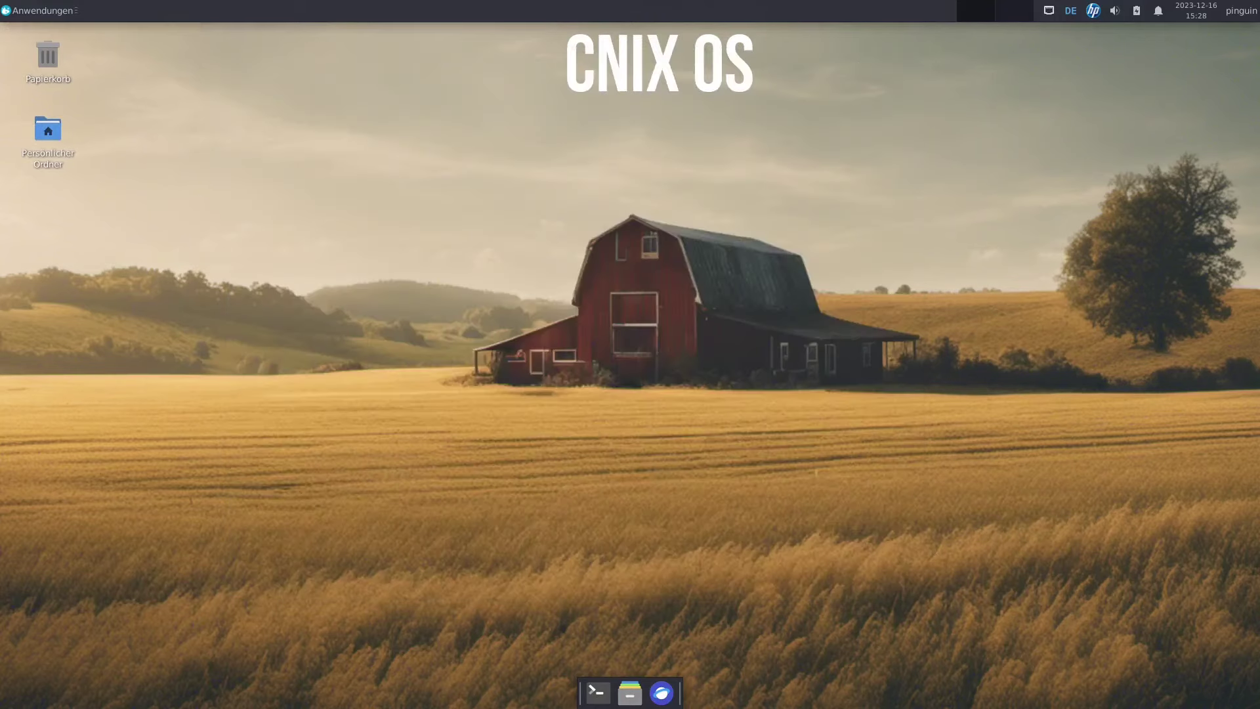
click(20, 11)
In Erscheinungsbild, set both the icon theme and the interface theme to Breeze.
click(248, 336)
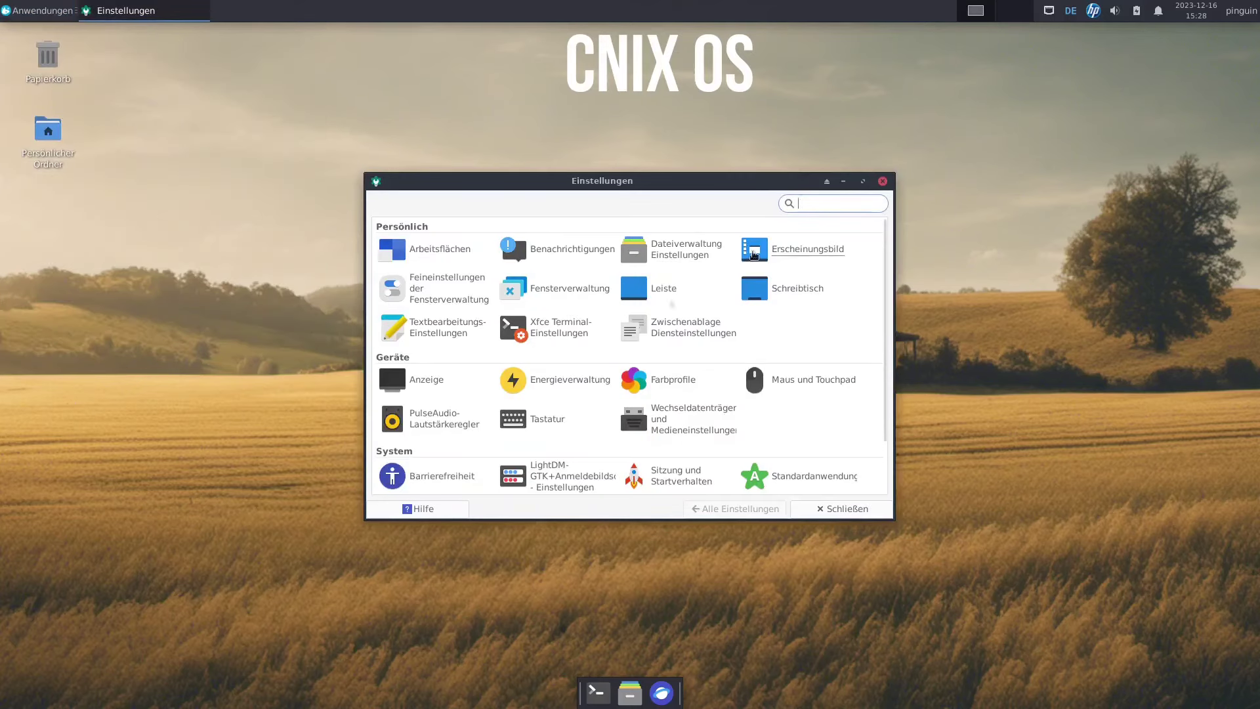
click(755, 250)
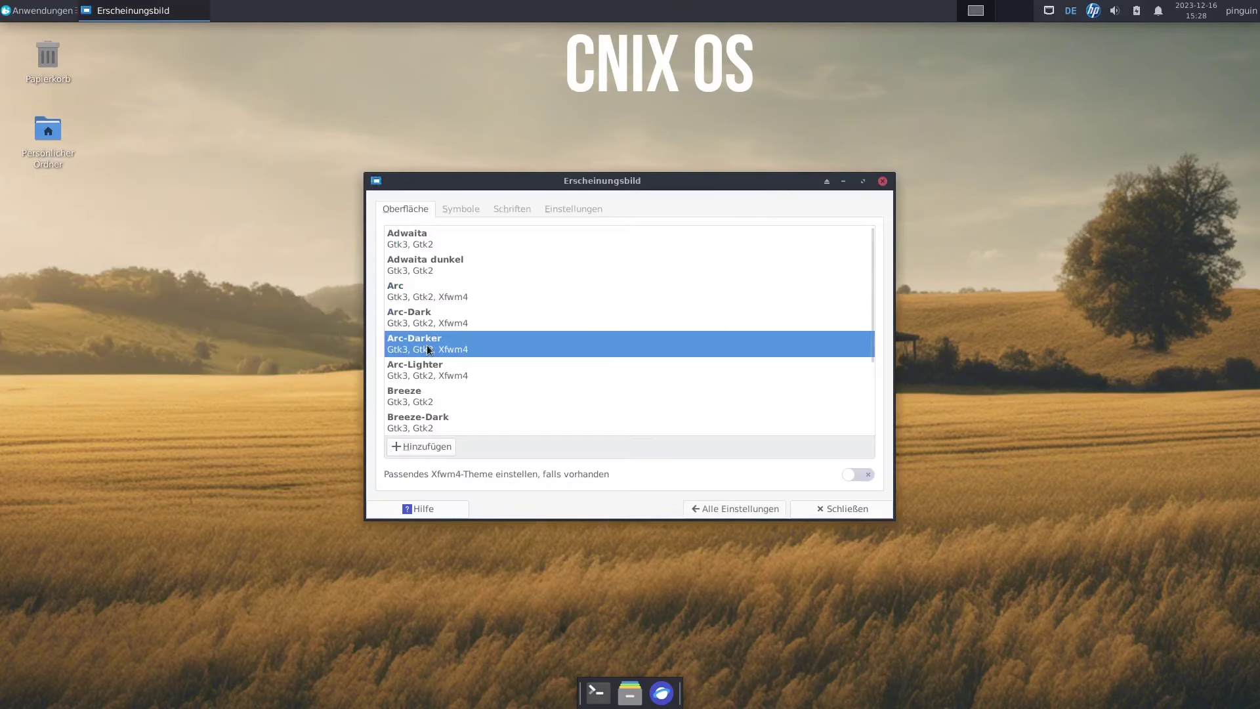
click(461, 210)
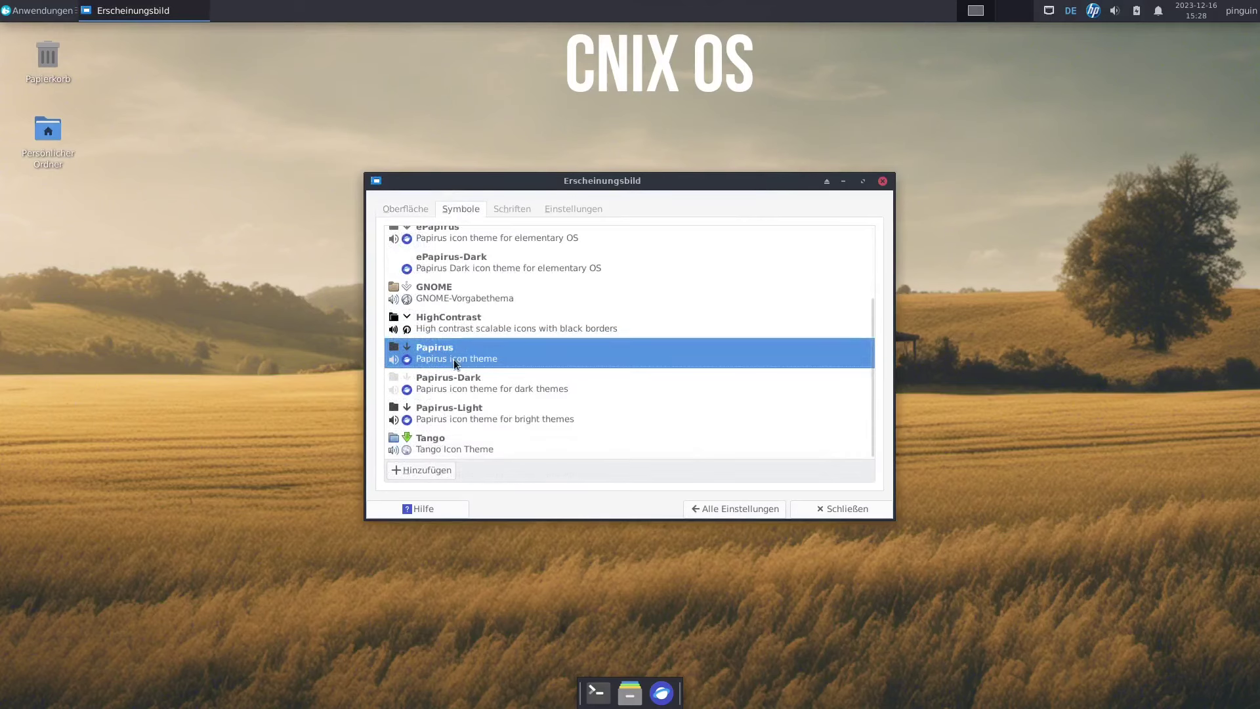
scroll(434, 361, up, 3)
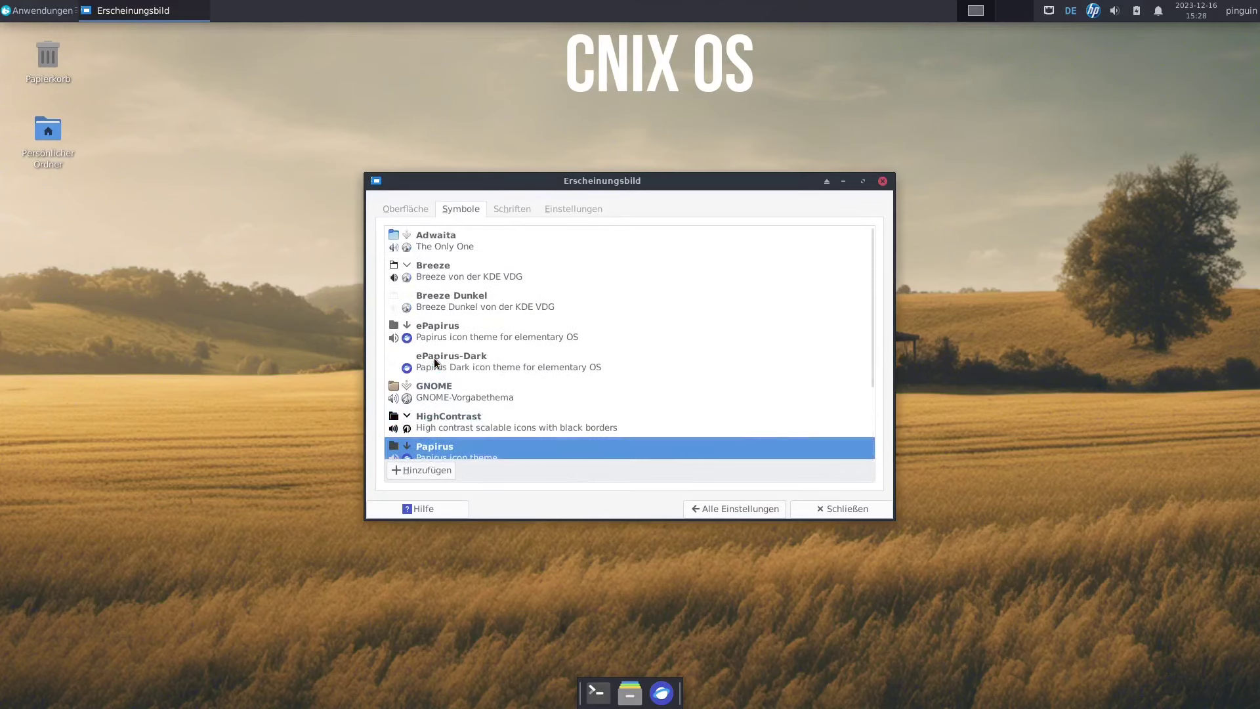
click(450, 276)
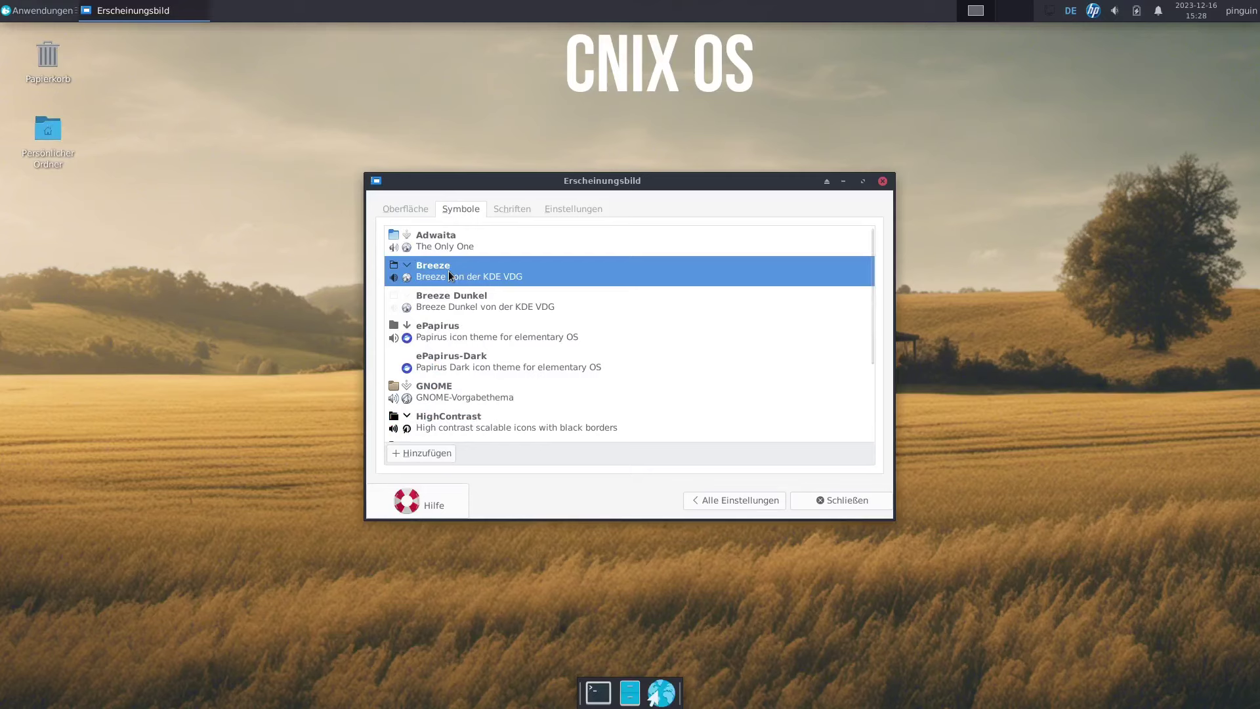
click(411, 208)
scroll(473, 361, down, 3)
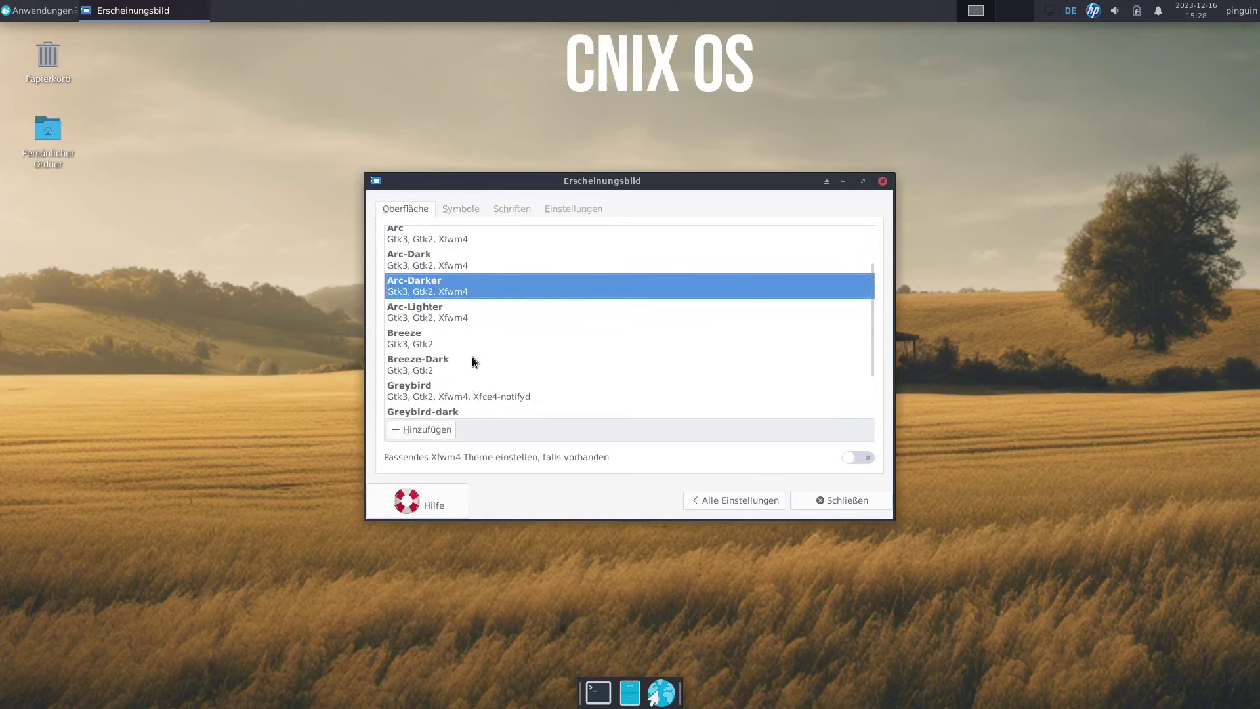
click(415, 310)
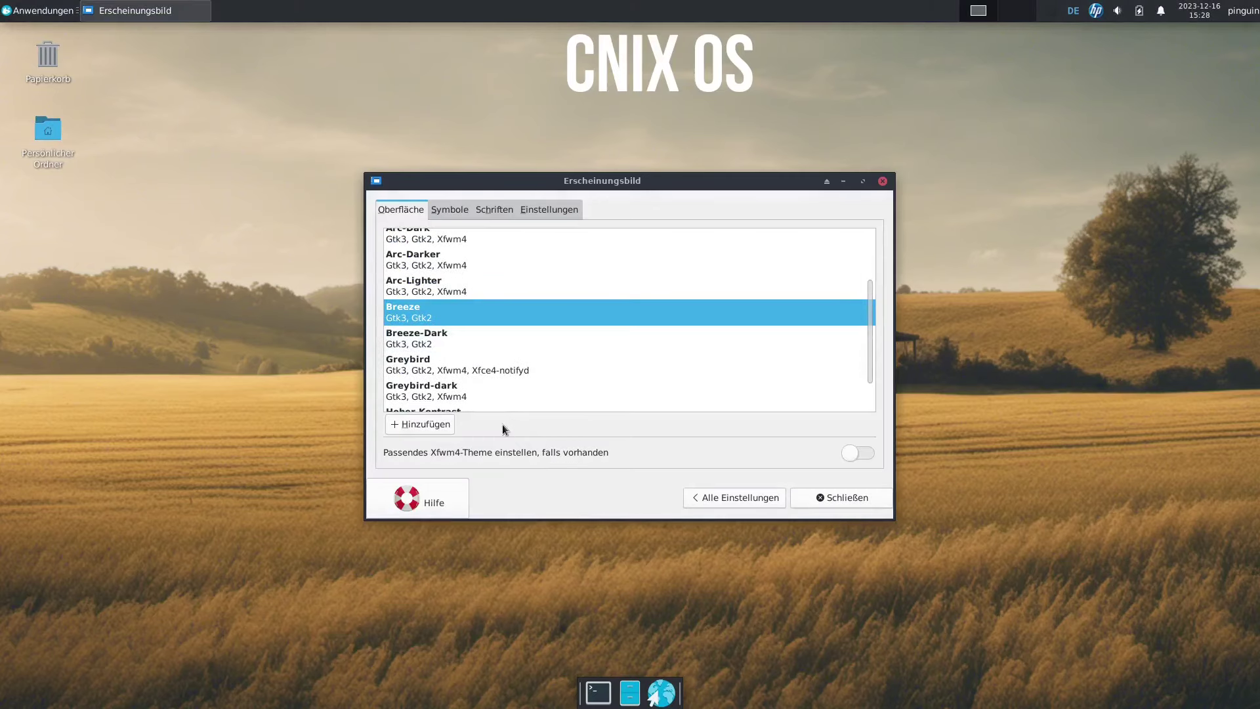
Set the window decoration style to Arc in Fensterverwaltung and close it.
click(629, 691)
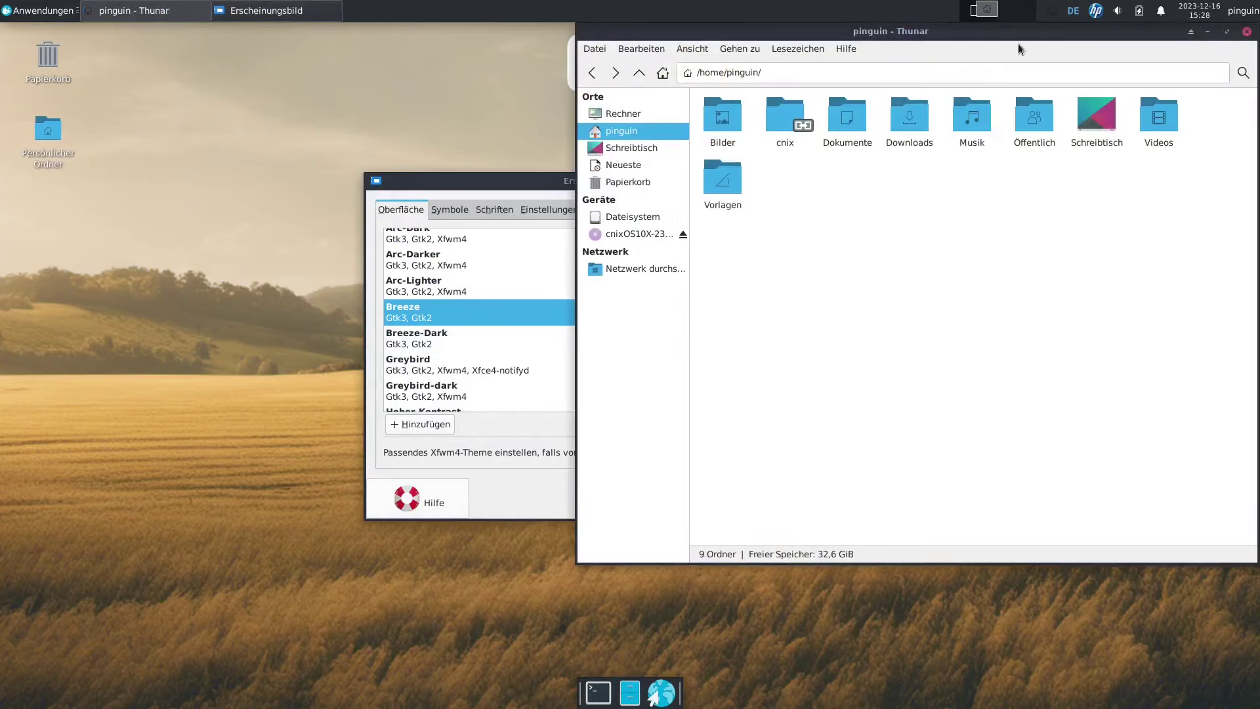
drag(1018, 44, 1000, 105)
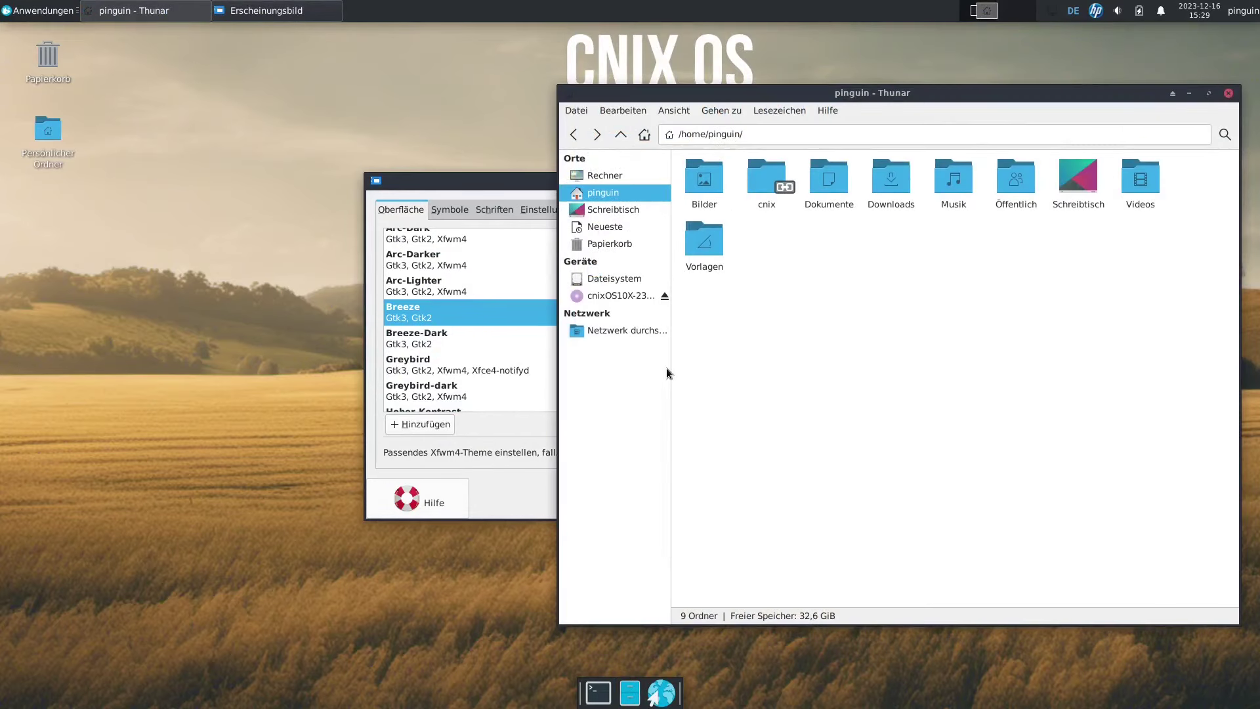
click(489, 452)
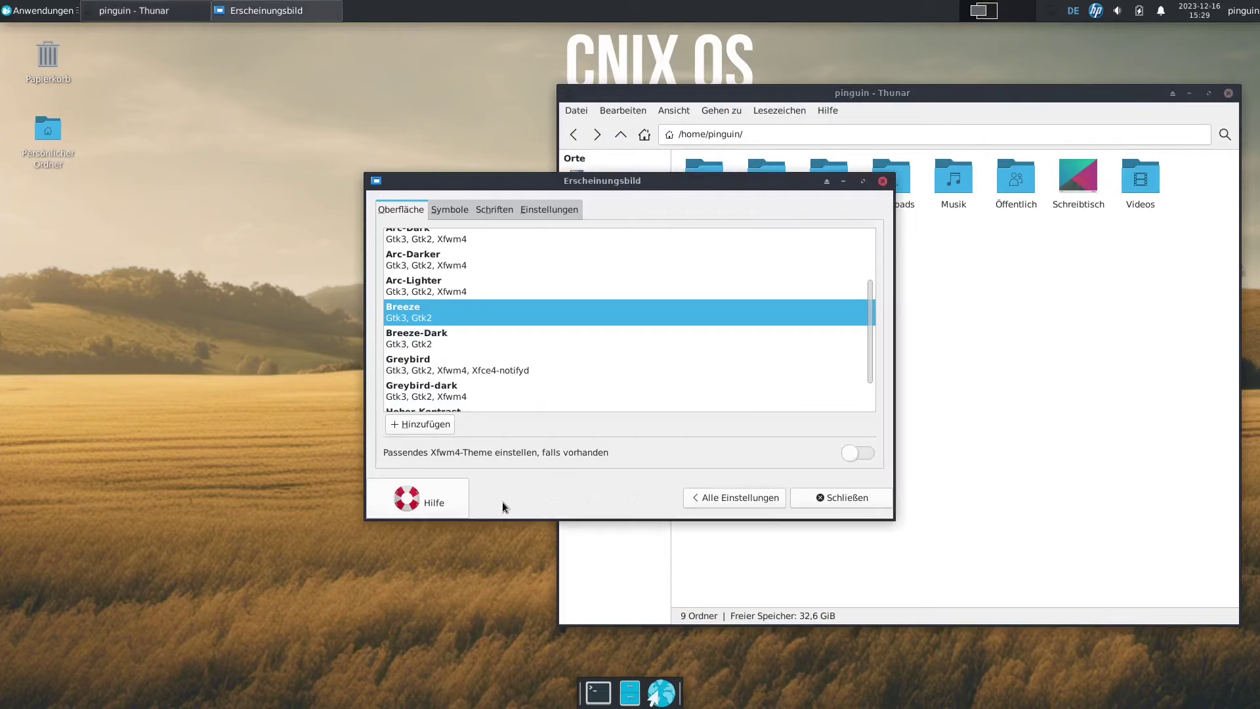
click(736, 494)
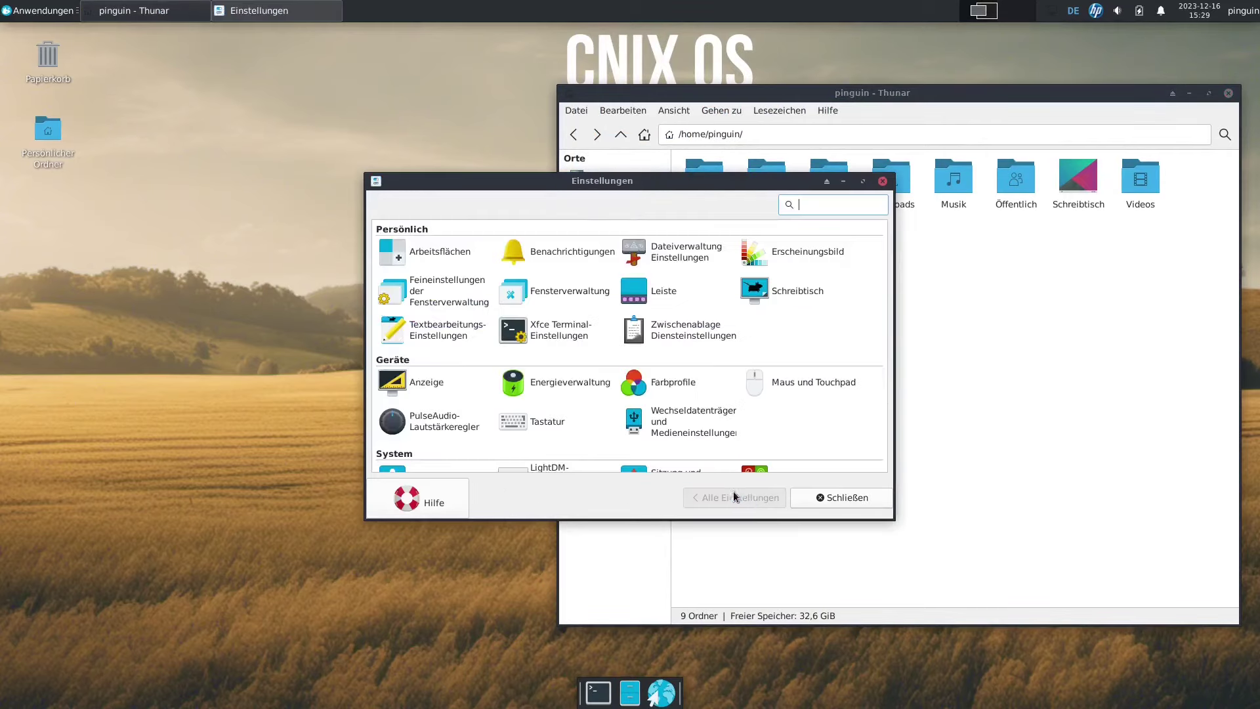
click(573, 291)
click(423, 296)
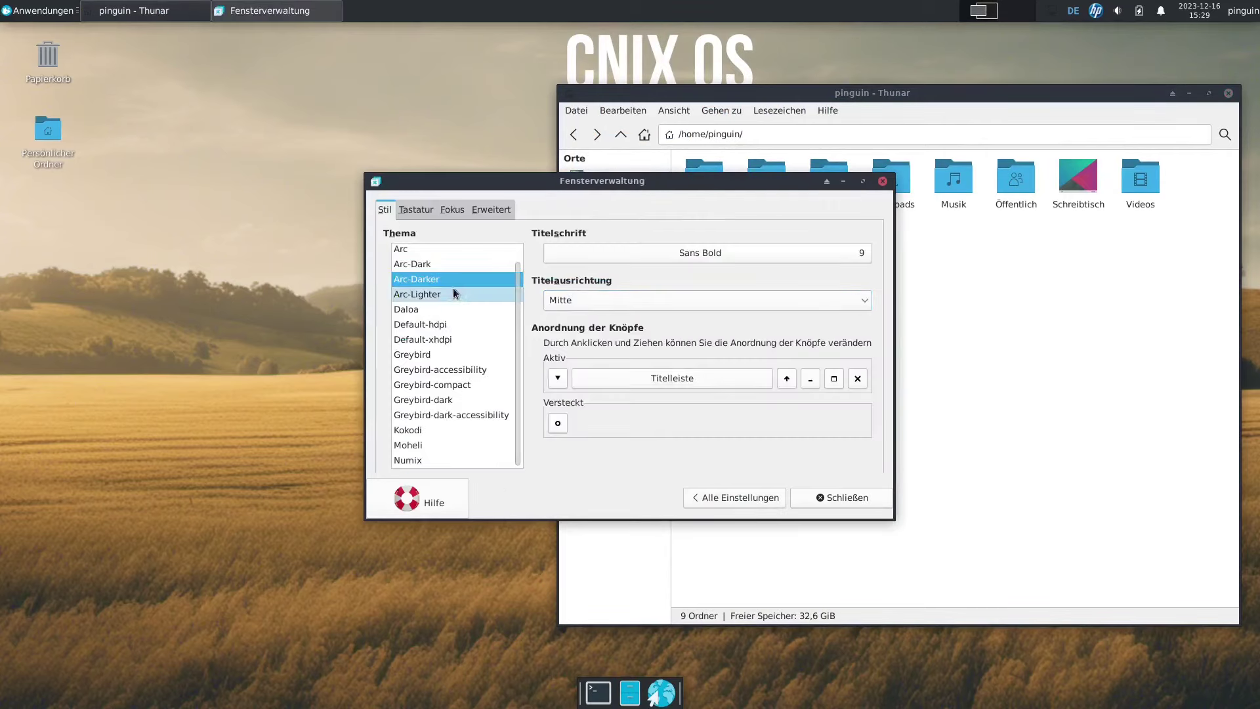
click(430, 251)
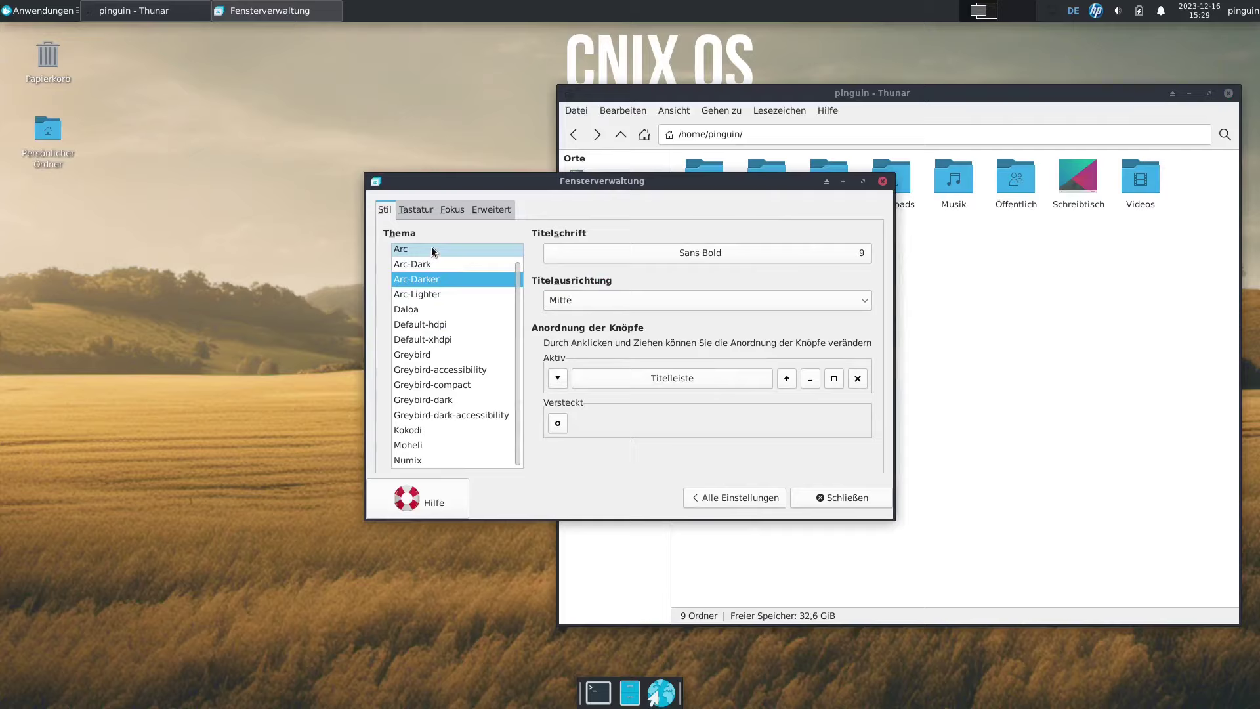
click(831, 498)
Set the teal geometric wallpaper in Schreibtischeinstellungen and close the desktop settings.
right_click(781, 161)
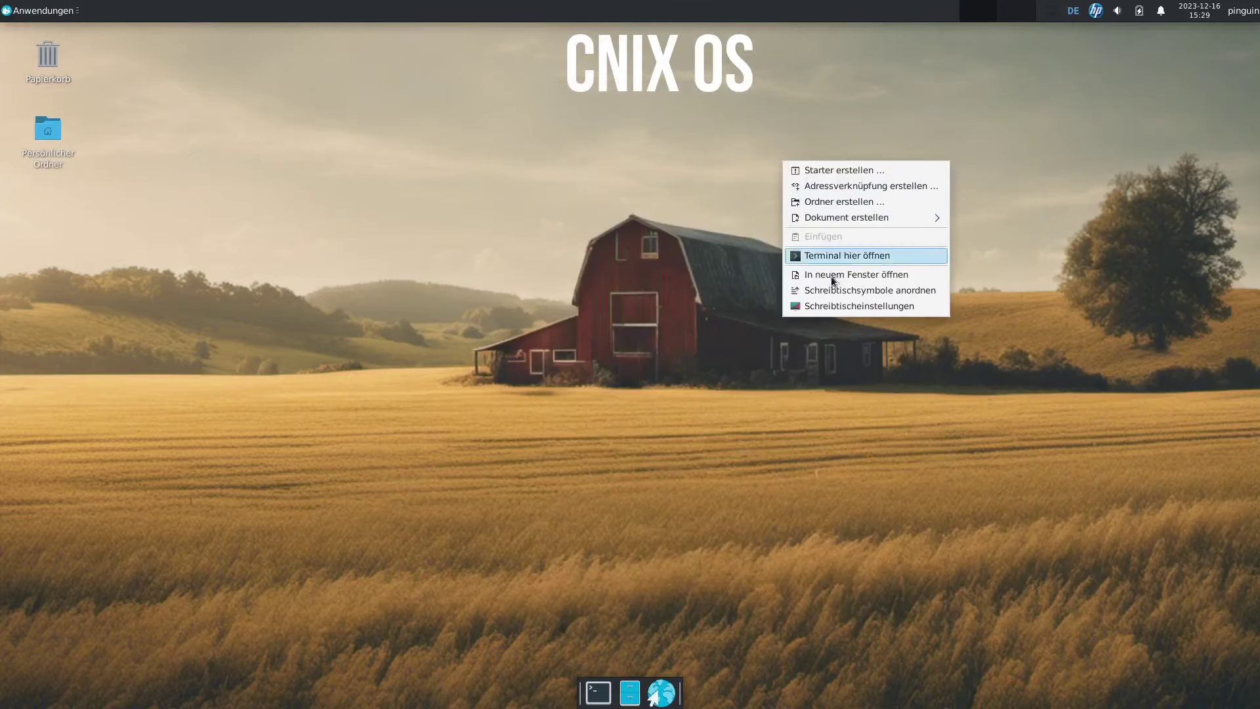
click(833, 303)
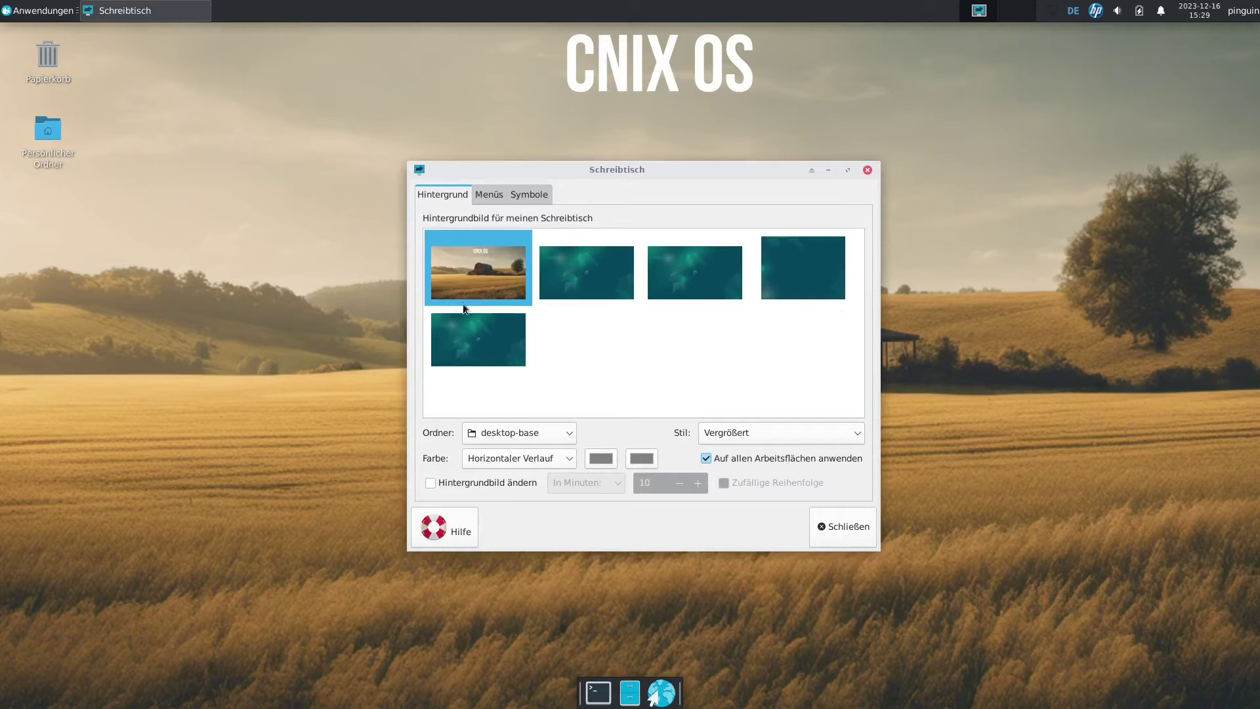
click(609, 271)
drag(608, 271, 667, 135)
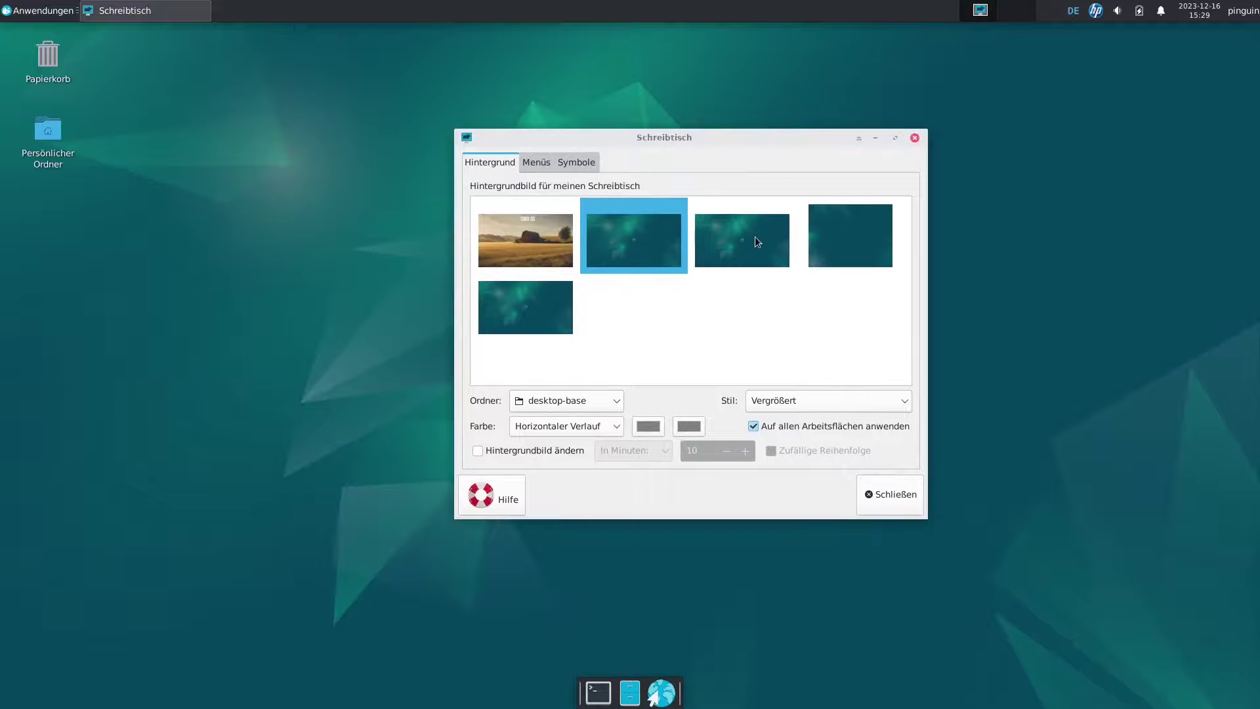
key(Escape)
Enlarge the Whisker applications menu by dragging its corner grip.
key(super)
drag(472, 414, 426, 424)
click(563, 286)
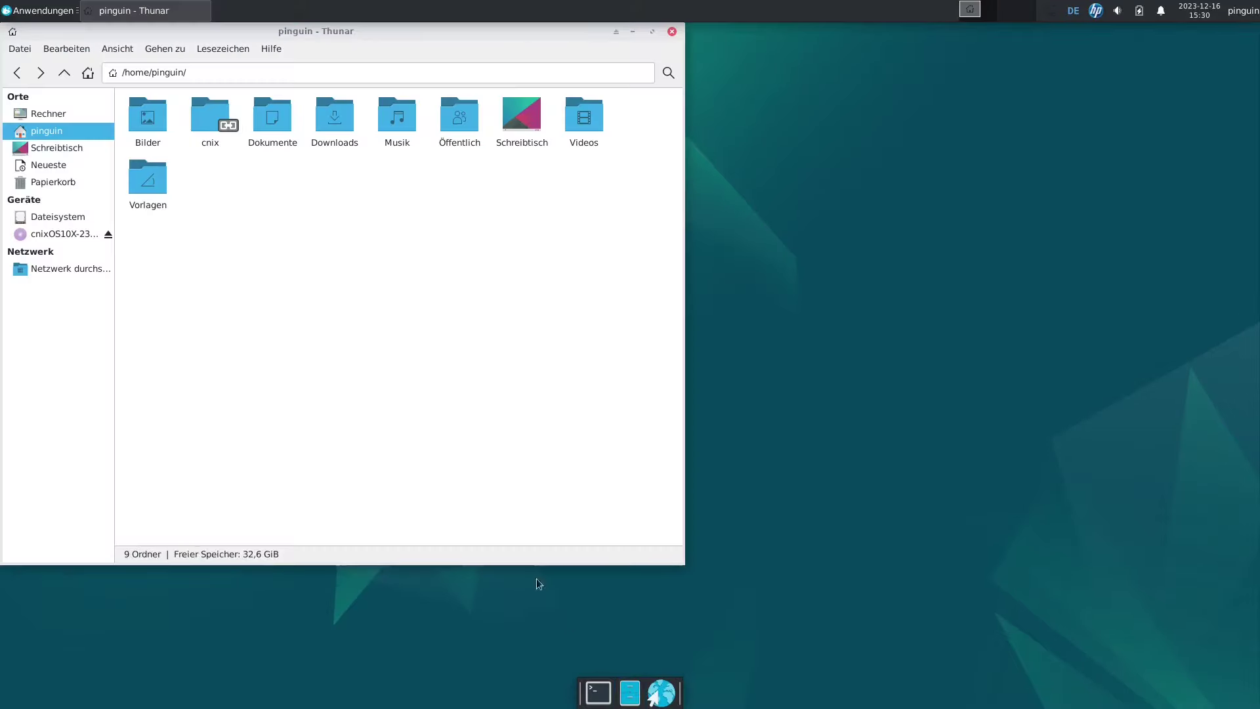
Navigate Thunar to /etc/apt and bring up the context menu for sources.list.
click(64, 219)
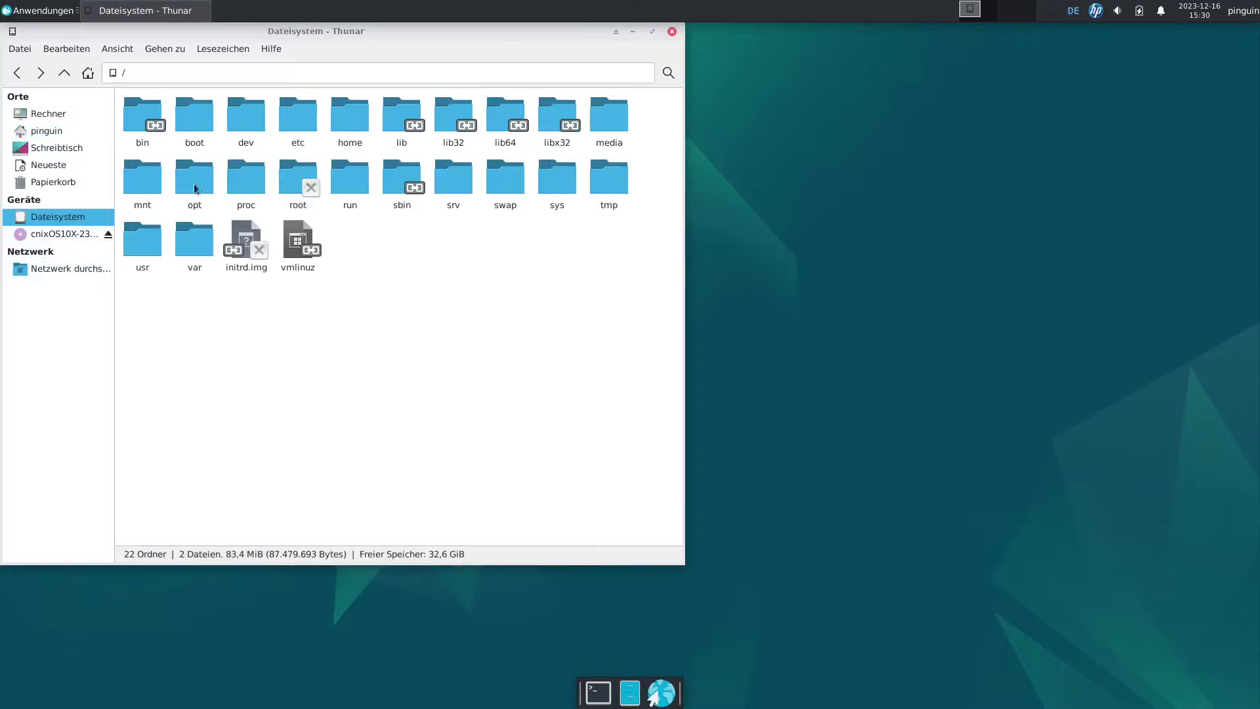
double_click(301, 113)
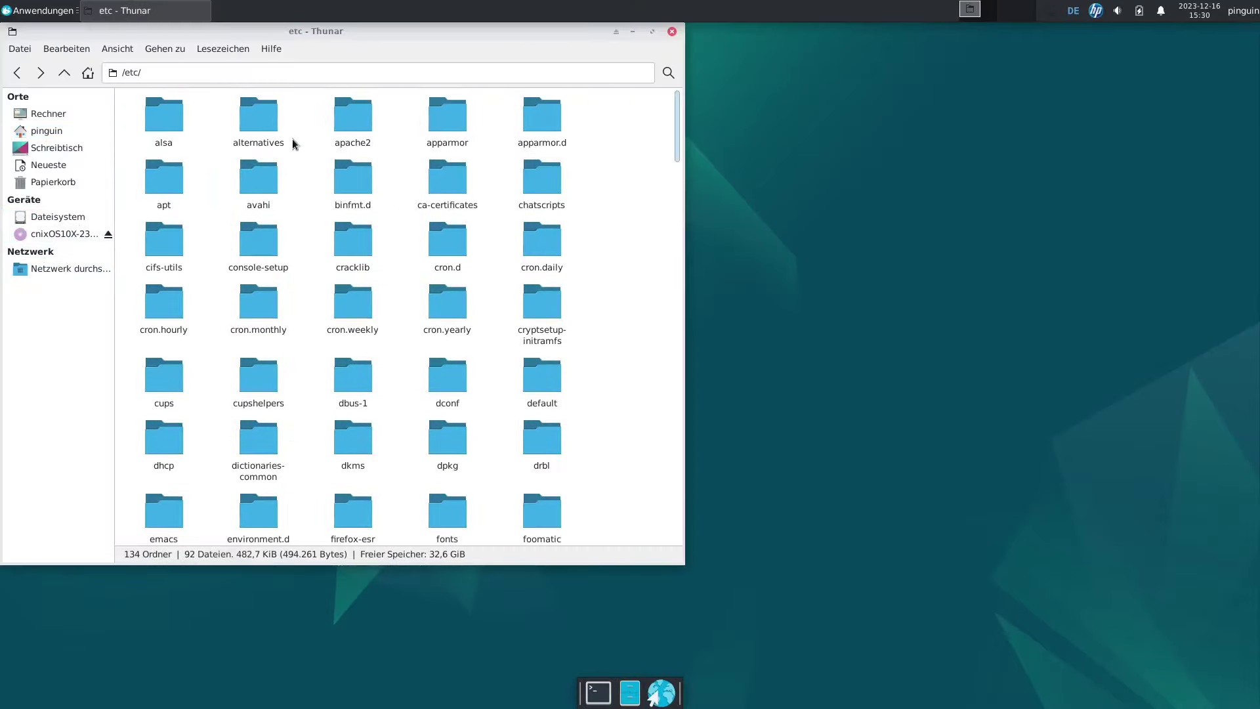
double_click(168, 177)
right_click(558, 123)
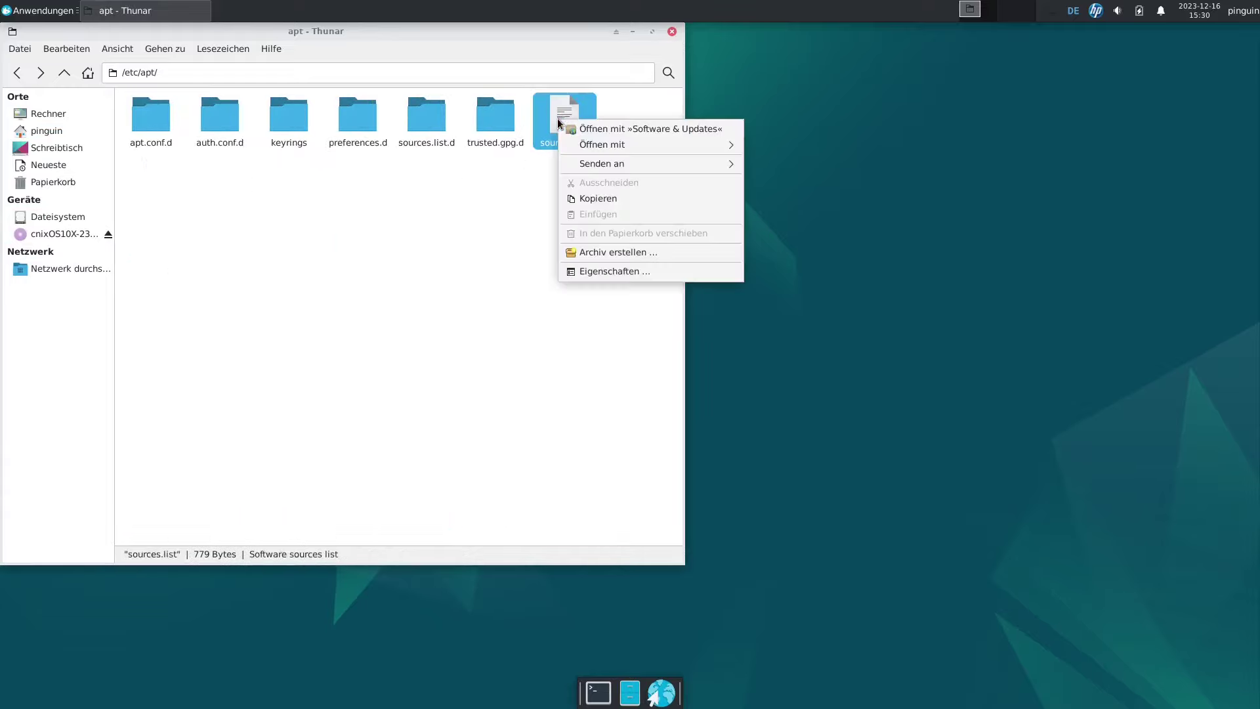
Open sources.list in Mousepad via Öffnen mit and enlarge the window to show full lines.
mouse_move(643, 146)
click(782, 176)
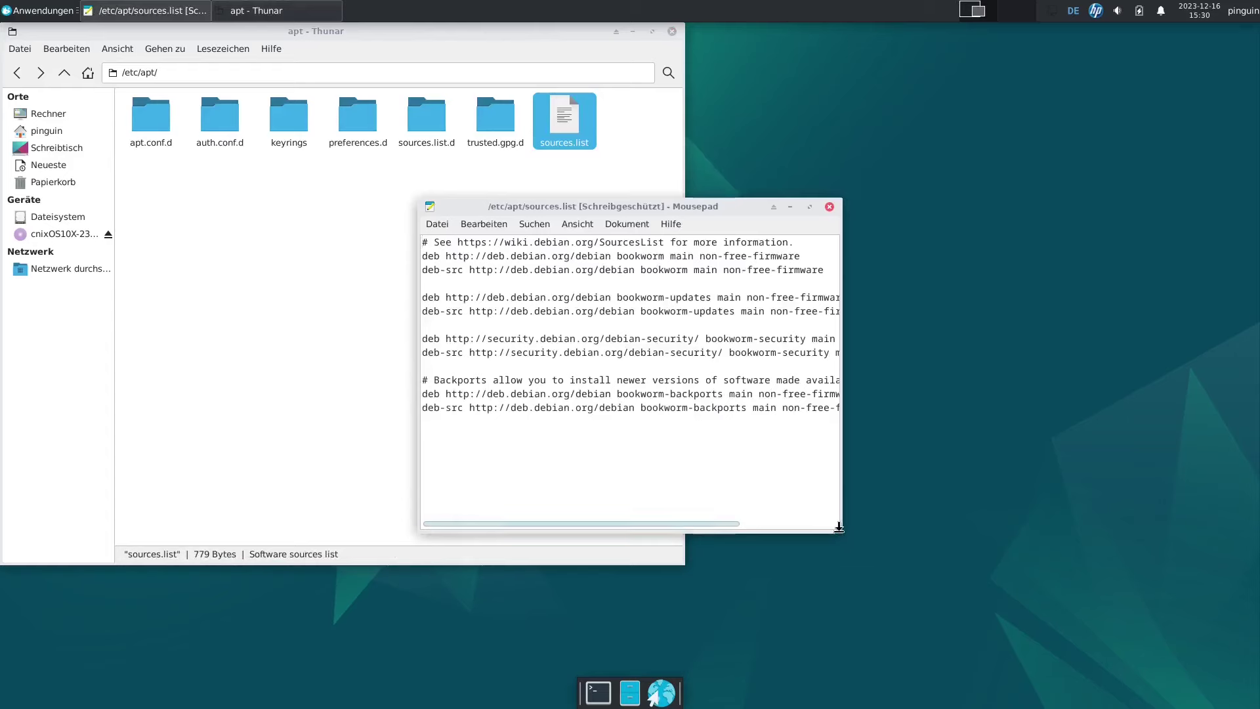
drag(838, 527, 1086, 633)
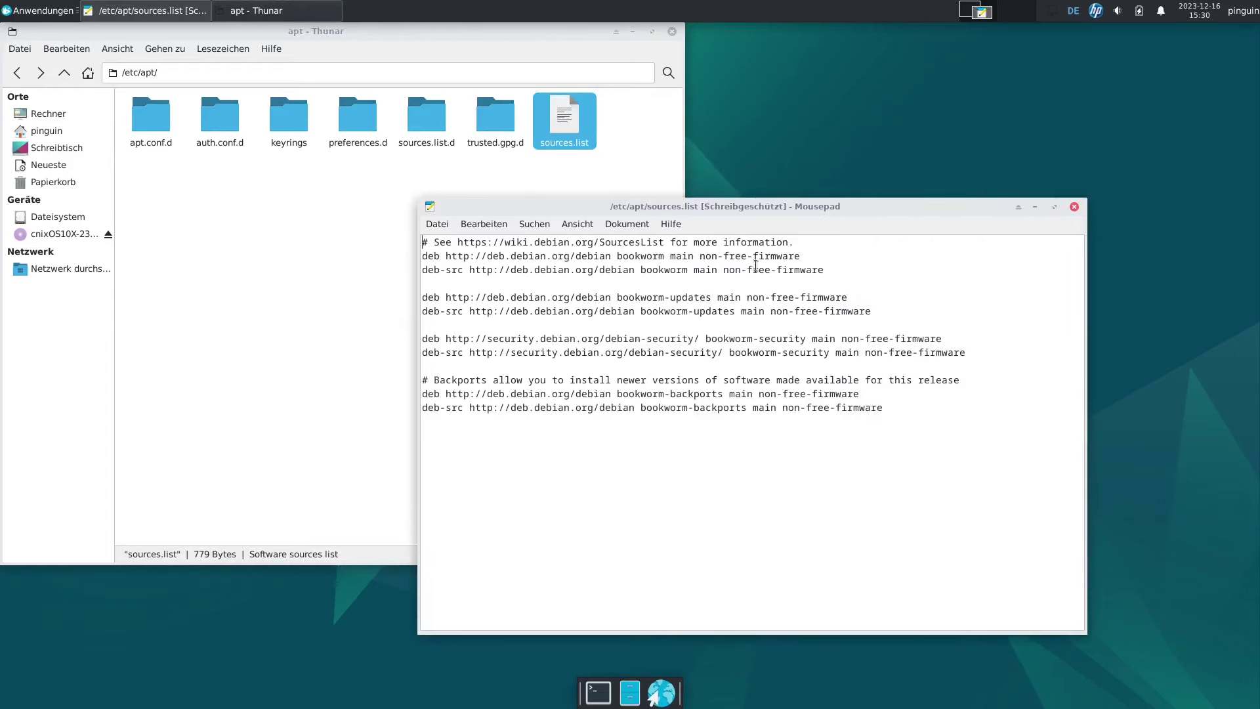